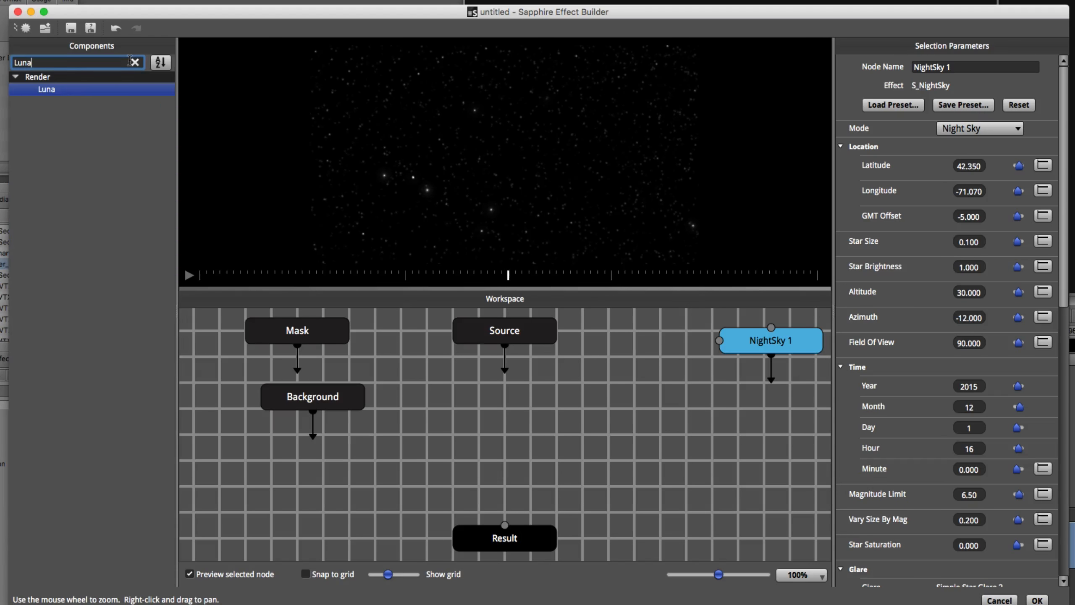
Add a Luna node with its Center X at 0.510 and preview it over transparency
{"action": "left_click_drag", "start_coordinate": [46, 89], "coordinate": [642, 345]}
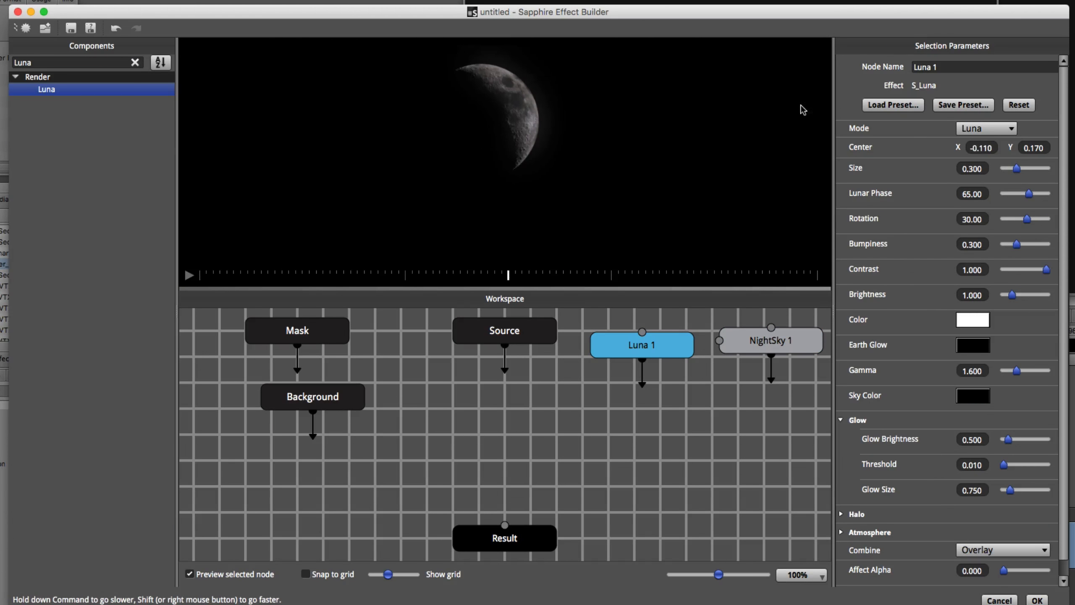
{"action": "left_click", "coordinate": [78, 0]}
{"action": "left_click", "coordinate": [169, 87]}
{"action": "left_click_drag", "start_coordinate": [958, 148], "coordinate": [1018, 148]}
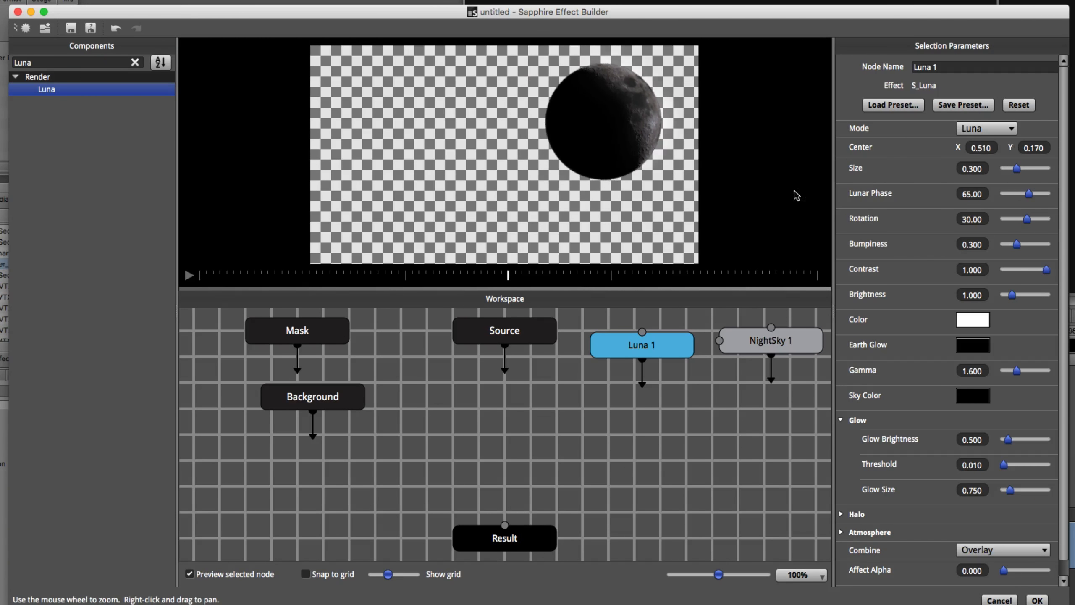
Turn off the transparency preview and composite Luna 1 over NightSky 1 with a new Layer node
{"action": "left_click", "coordinate": [136, 62]}
{"action": "left_click", "coordinate": [78, 0]}
{"action": "left_click", "coordinate": [108, 83]}
{"action": "scroll", "coordinate": [87, 388], "scroll_direction": "down", "scroll_amount": 4}
{"action": "left_click_drag", "start_coordinate": [87, 397], "coordinate": [698, 443]}
{"action": "left_click_drag", "start_coordinate": [643, 385], "coordinate": [623, 429]}
{"action": "left_click_drag", "start_coordinate": [771, 380], "coordinate": [780, 431]}
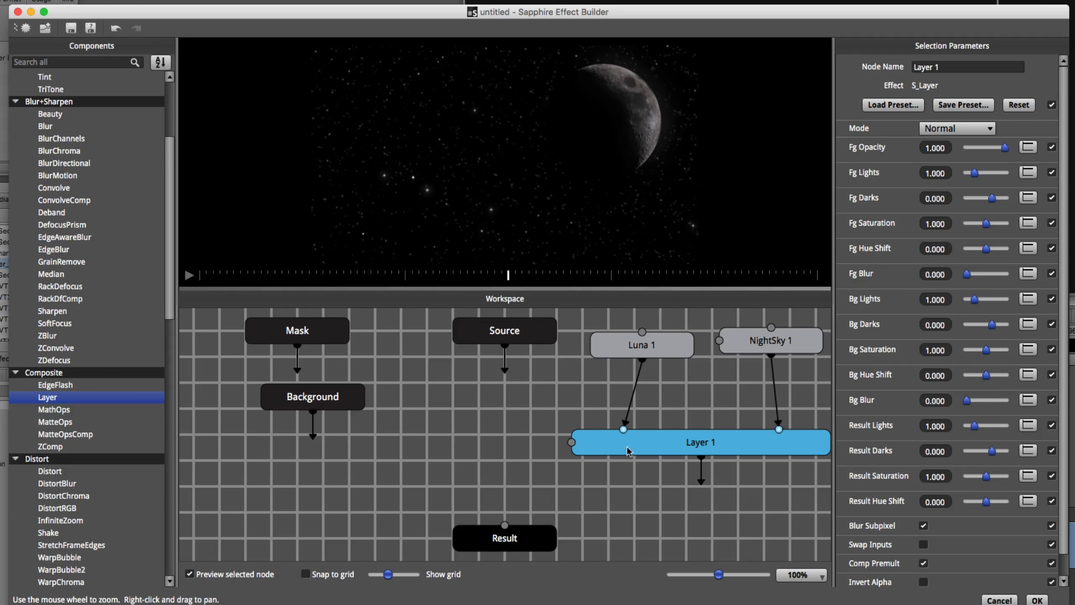
Move the Luna 1, NightSky 1 and Layer 1 nodes higher in the workspace to make room beneath them
{"action": "left_click", "coordinate": [642, 345]}
{"action": "left_click", "coordinate": [762, 341]}
{"action": "left_click_drag", "start_coordinate": [718, 574], "coordinate": [707, 575]}
{"action": "left_click_drag", "start_coordinate": [610, 348], "coordinate": [606, 327]}
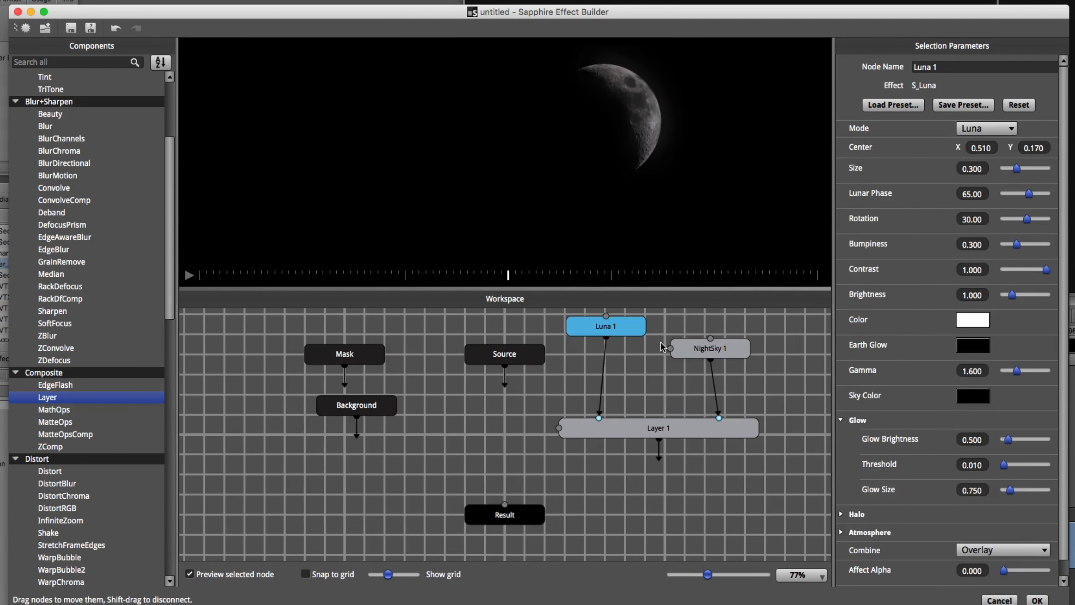
{"action": "left_click_drag", "start_coordinate": [708, 349], "coordinate": [710, 327]}
{"action": "left_click_drag", "start_coordinate": [672, 429], "coordinate": [681, 396]}
Add a second Layer node that composites Source over the output of Layer 1
{"action": "left_click_drag", "start_coordinate": [74, 403], "coordinate": [631, 473]}
{"action": "left_click_drag", "start_coordinate": [668, 408], "coordinate": [693, 464]}
{"action": "left_click_drag", "start_coordinate": [505, 366], "coordinate": [595, 437]}
Insert a TVDamage effect between Layer 2 and Result, and play the preview
{"action": "left_click", "coordinate": [72, 62]}
{"action": "type", "text": "tv"}
{"action": "left_click_drag", "start_coordinate": [56, 89], "coordinate": [565, 477]}
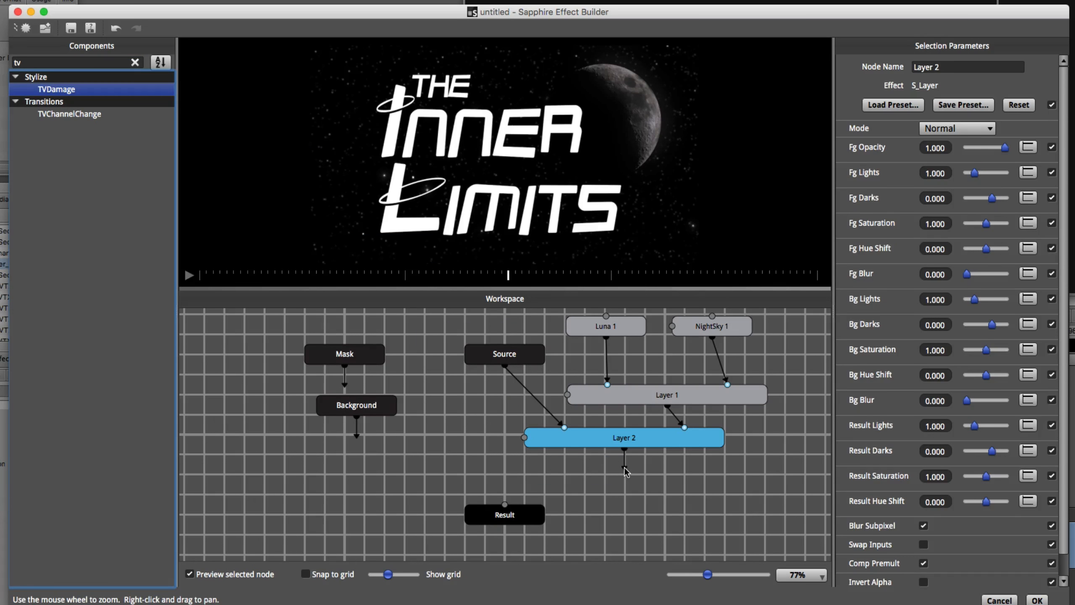
{"action": "left_click_drag", "start_coordinate": [625, 450], "coordinate": [504, 506]}
{"action": "left_click_drag", "start_coordinate": [504, 354], "coordinate": [491, 343]}
{"action": "left_click", "coordinate": [555, 477]}
{"action": "left_click", "coordinate": [189, 275]}
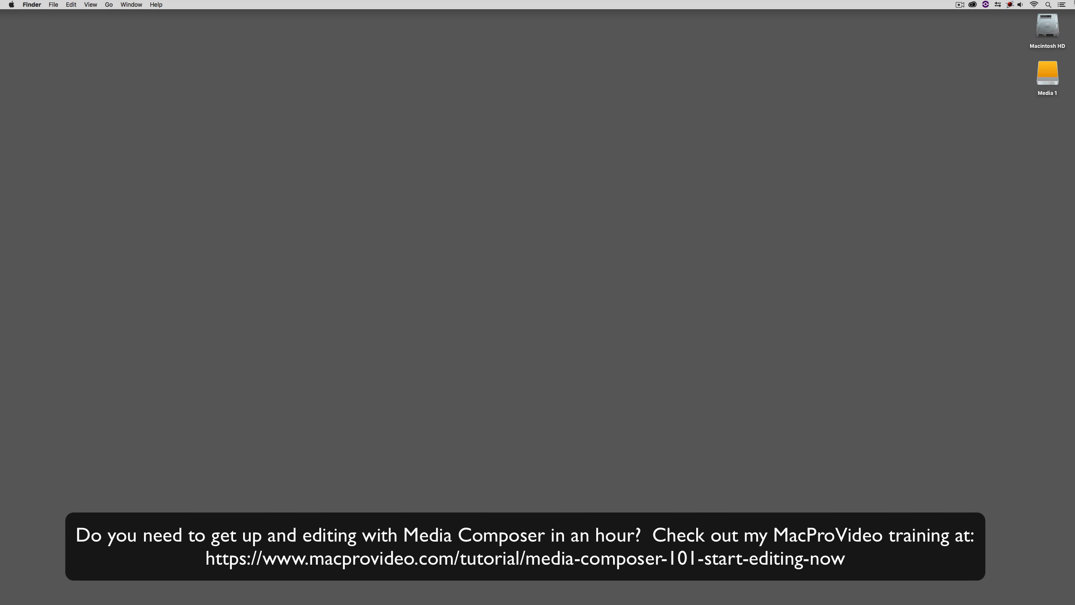
Switch to Avid Media Composer and move the playhead to the start of the sequence
{"action": "key", "text": "super+Tab"}
{"action": "key", "text": "super+Tab"}
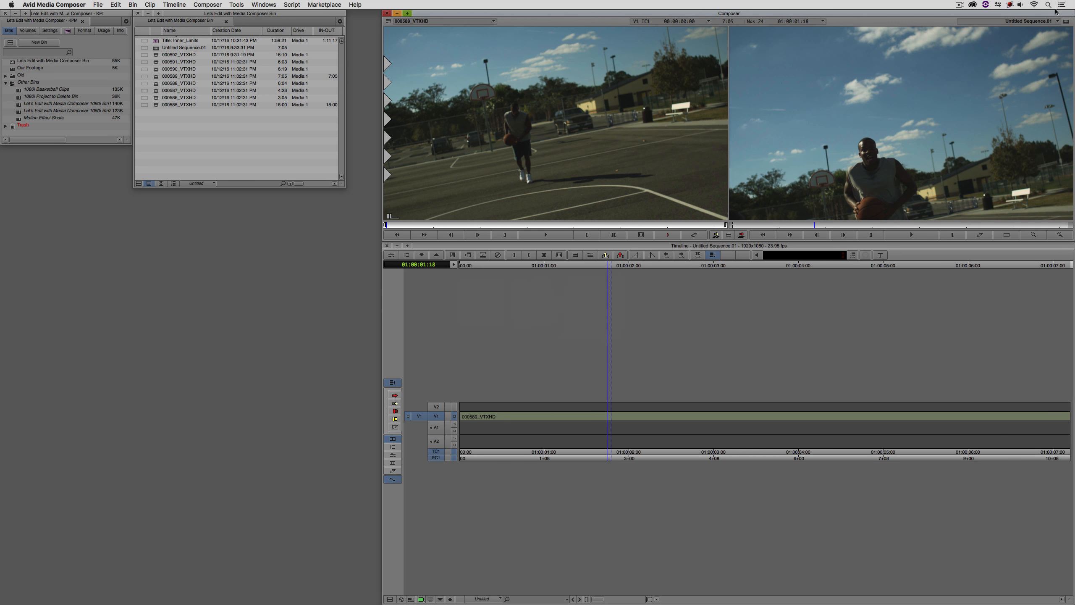
{"action": "left_click_drag", "start_coordinate": [608, 452], "coordinate": [462, 384]}
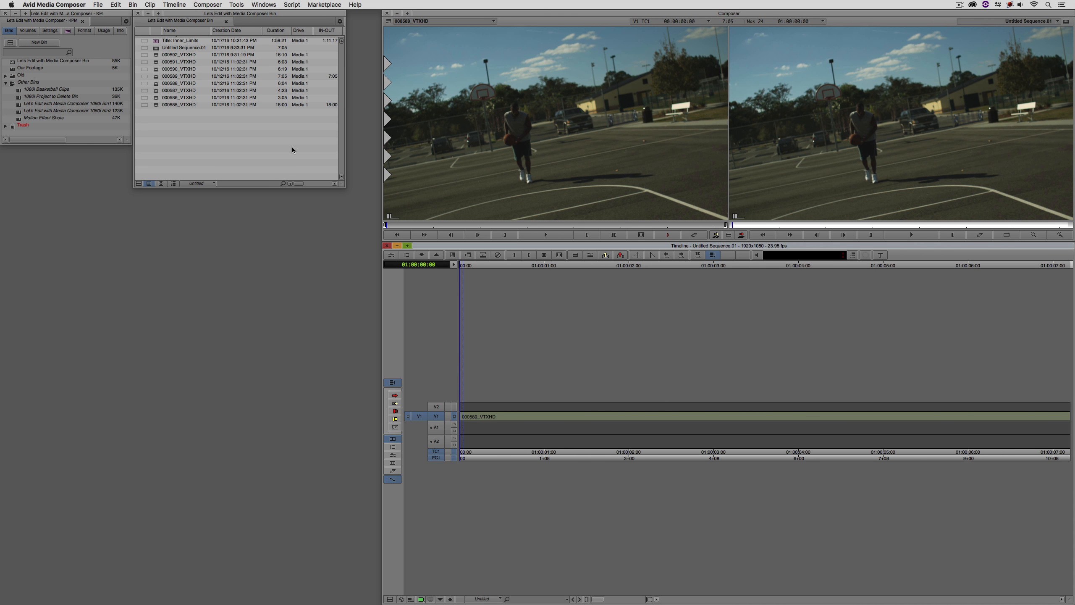
Apply the Sapphire Builder S_Effect to the 000589_VTXHD clip on V1 and park the playhead at 01:00:03:00
{"action": "key", "text": "super+8"}
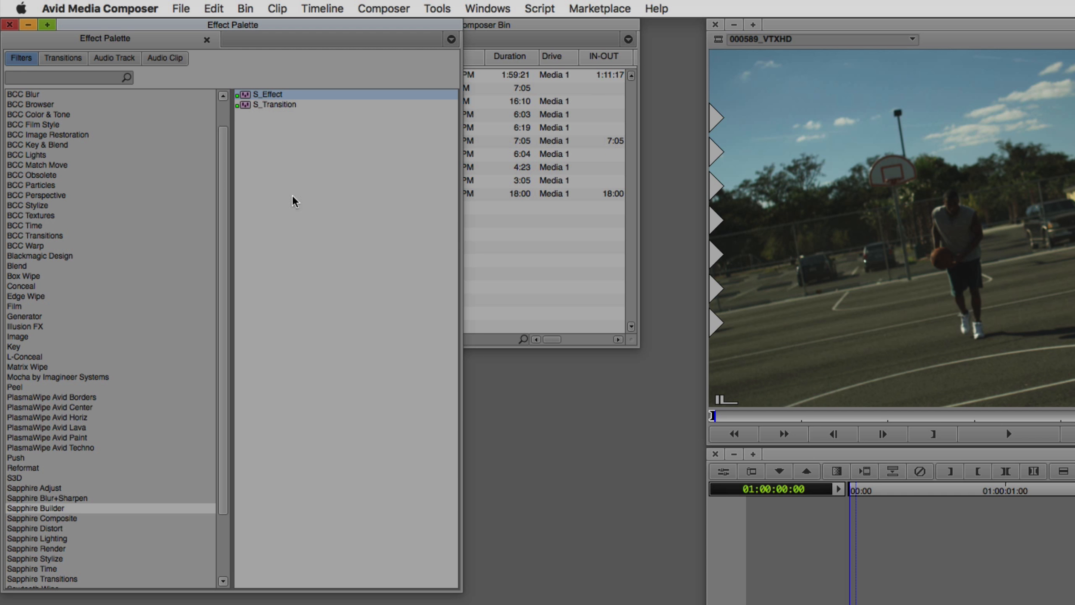
{"action": "left_click_drag", "start_coordinate": [222, 164], "coordinate": [230, 123]}
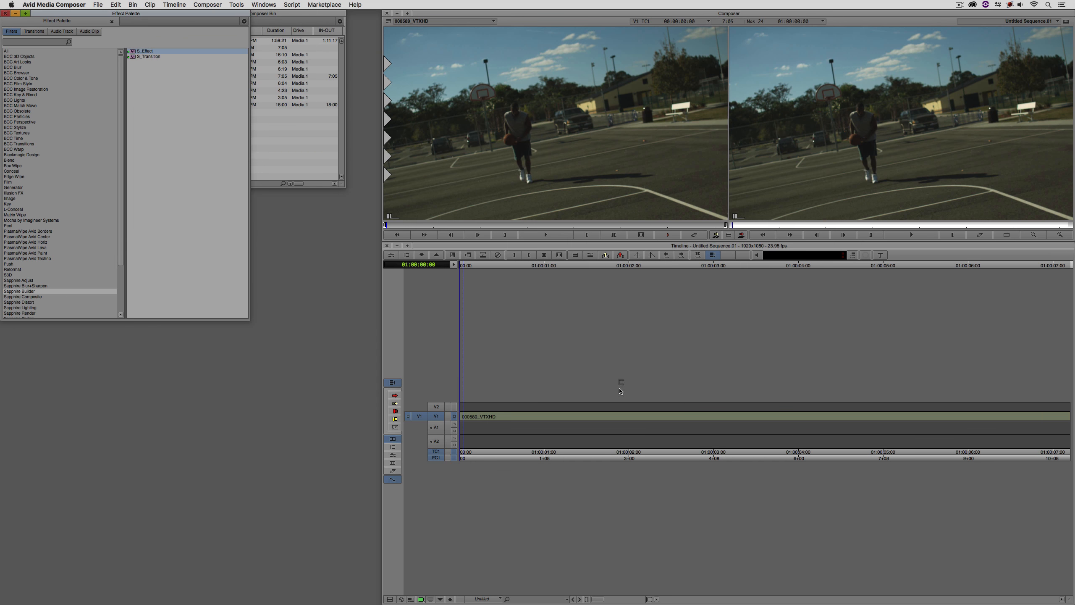
{"action": "left_click", "coordinate": [623, 416]}
{"action": "left_click_drag", "start_coordinate": [622, 407], "coordinate": [718, 416]}
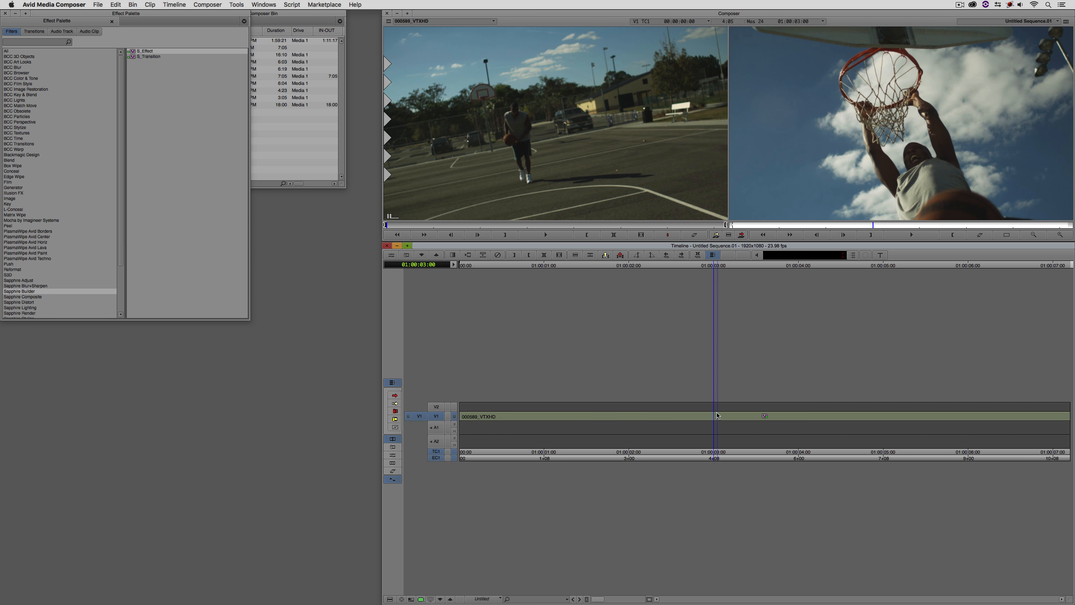
Open the clip's S_Effect in the Sapphire Effect Builder and position its window so the Composer's record image stays partly visible
{"action": "key", "text": "super+8"}
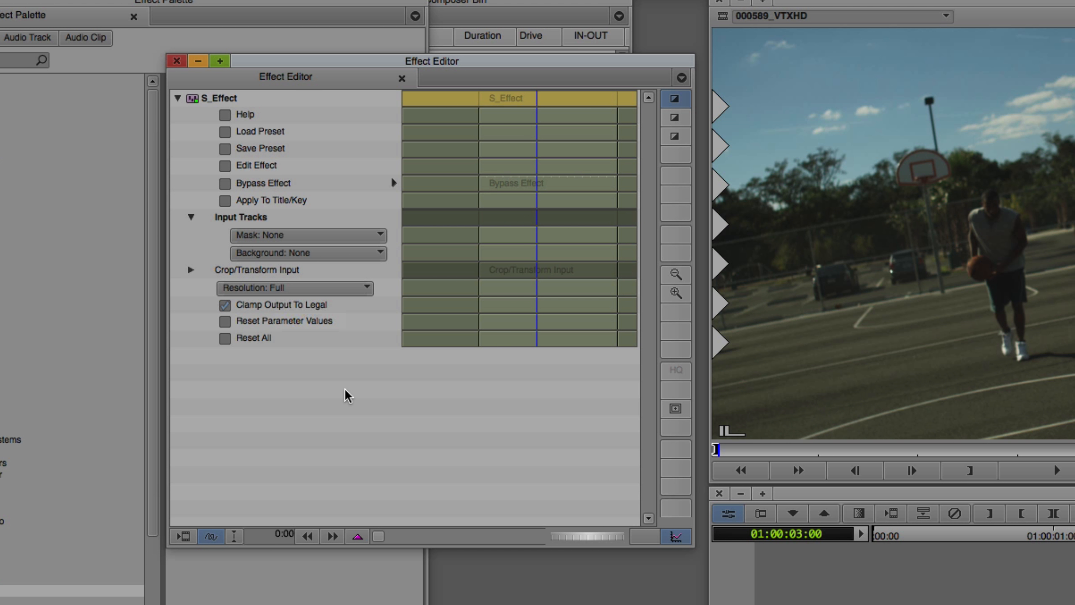
{"action": "left_click", "coordinate": [270, 166]}
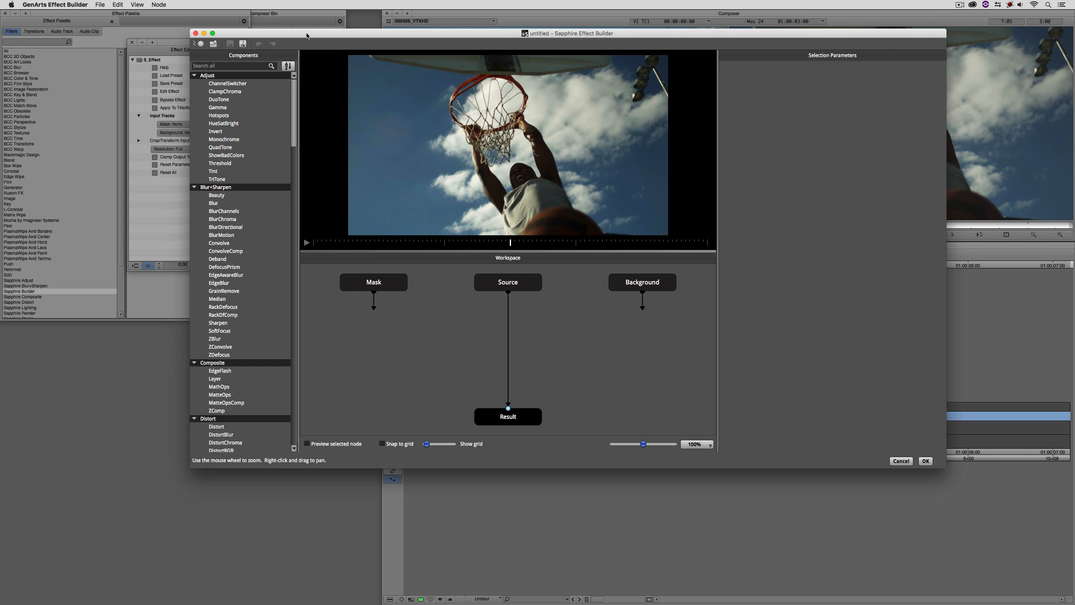
{"action": "left_click_drag", "start_coordinate": [304, 34], "coordinate": [416, 20]}
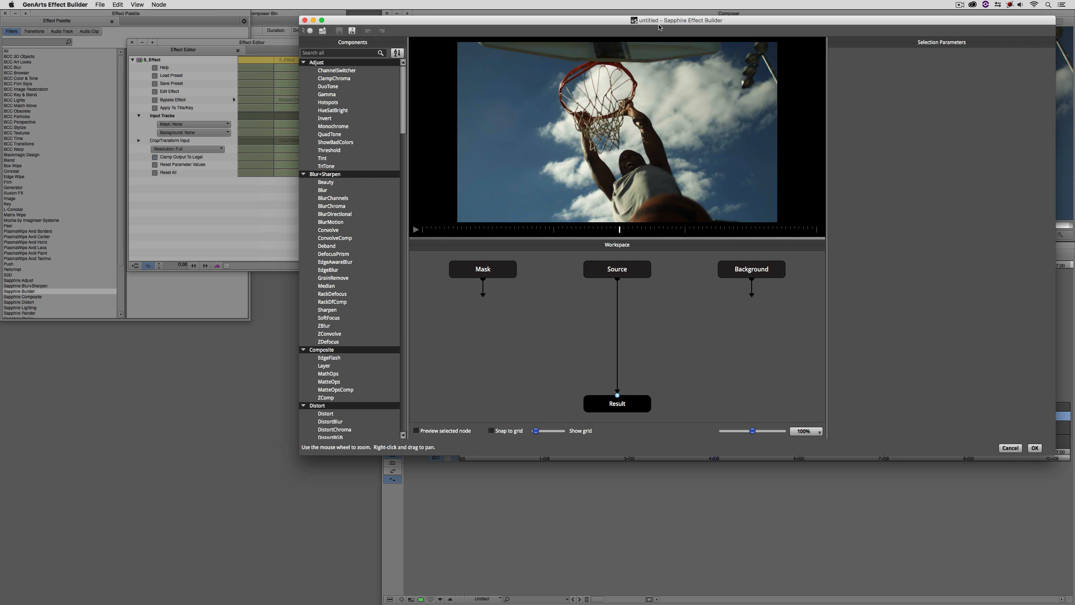
{"action": "left_click_drag", "start_coordinate": [659, 28], "coordinate": [352, 49]}
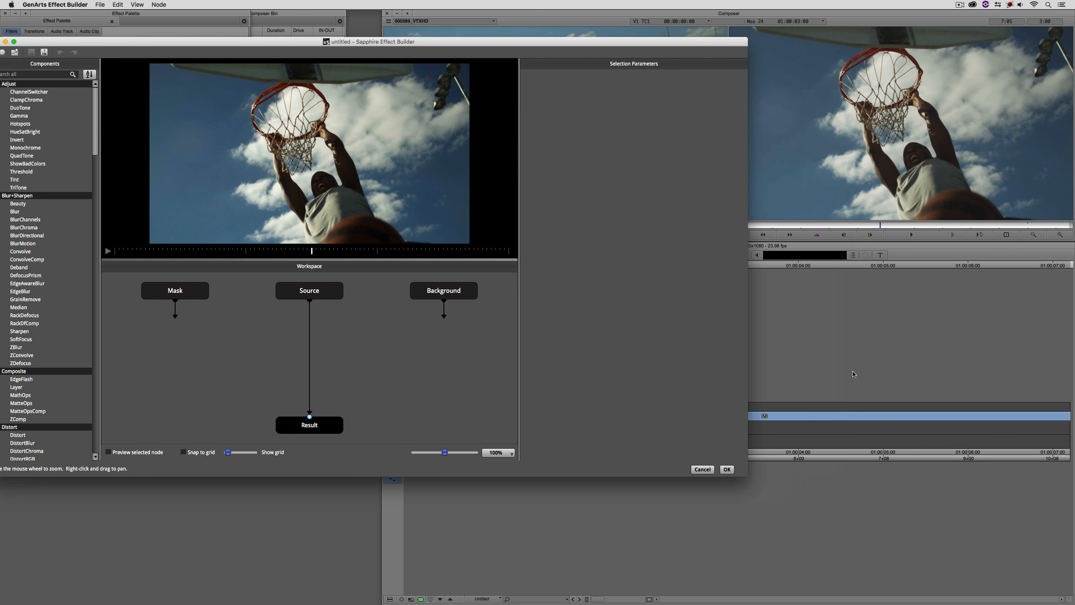
{"action": "left_click_drag", "start_coordinate": [416, 42], "coordinate": [469, 28]}
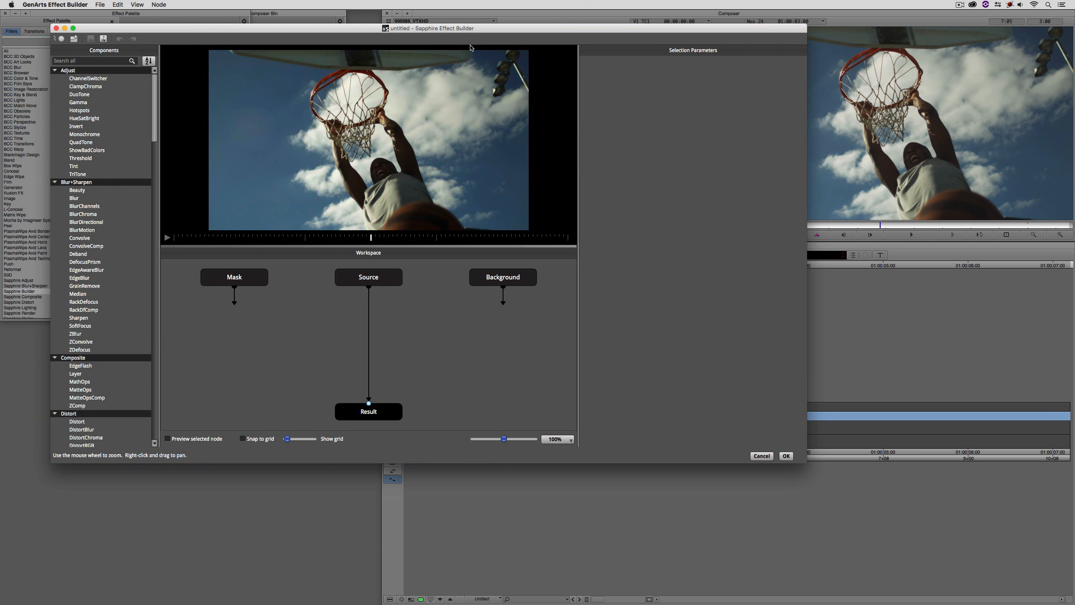
{"action": "left_click_drag", "start_coordinate": [376, 281], "coordinate": [381, 279]}
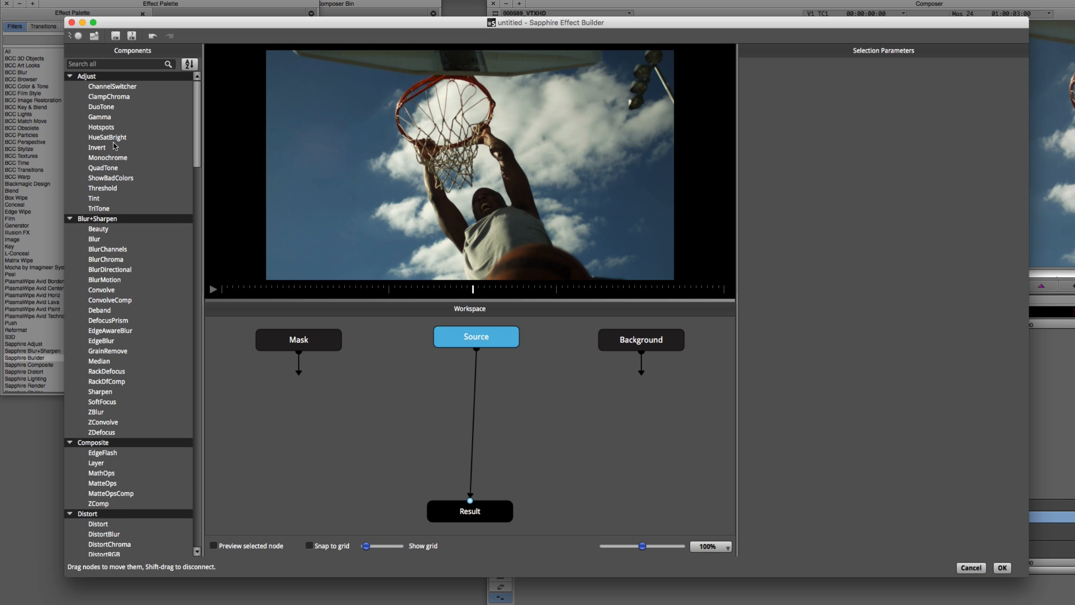
Try wiring a Blur node by hand between Source and Result, and delete it again
{"action": "left_click", "coordinate": [97, 241]}
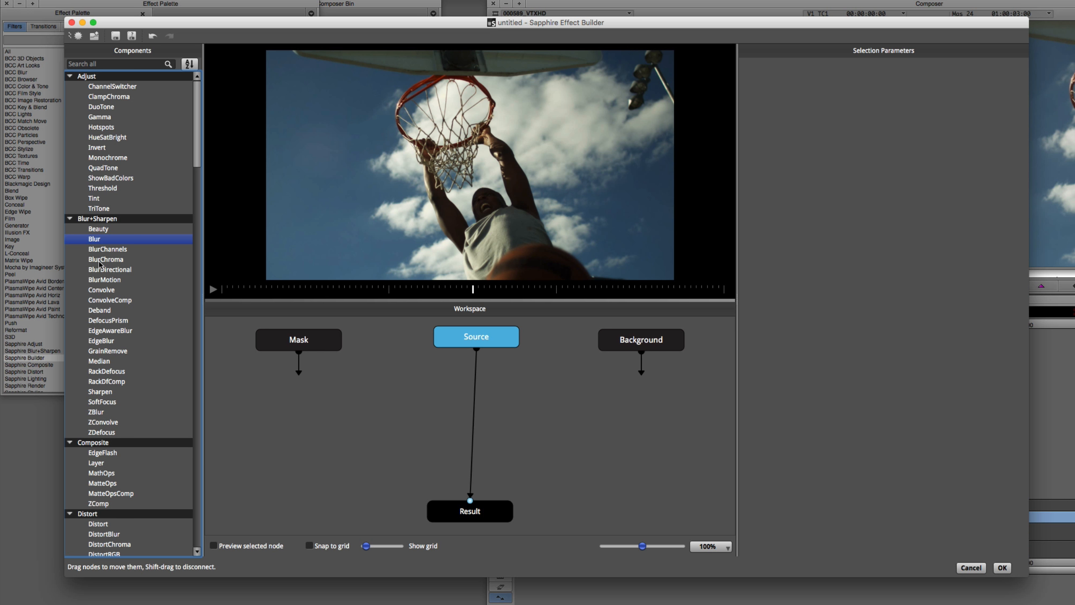
{"action": "left_click_drag", "start_coordinate": [90, 240], "coordinate": [391, 422]}
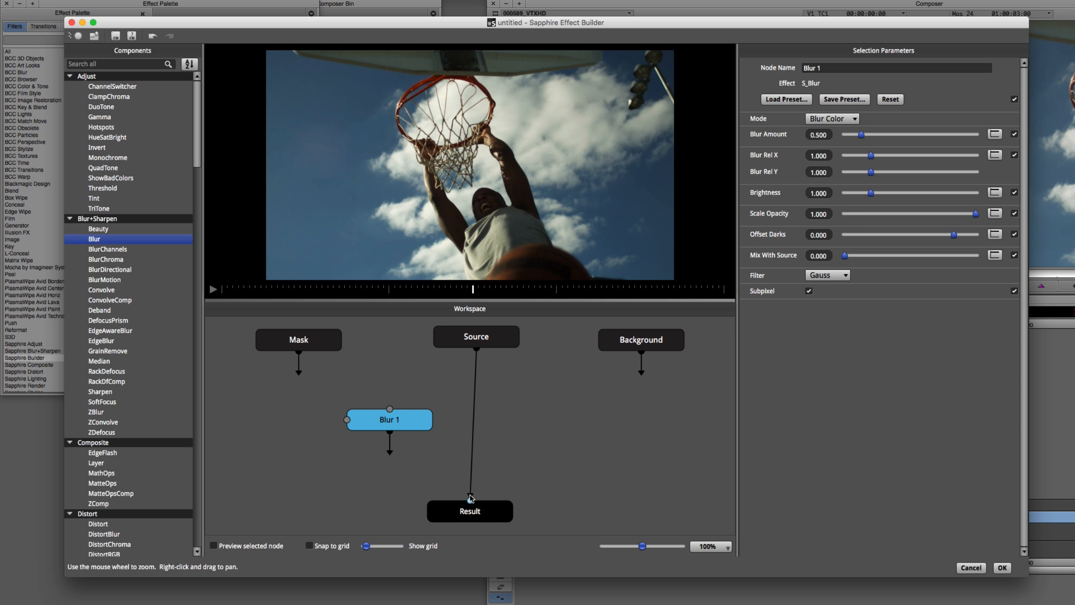
{"action": "left_click_drag", "start_coordinate": [470, 500], "coordinate": [461, 393]}
{"action": "left_click_drag", "start_coordinate": [474, 446], "coordinate": [391, 409]}
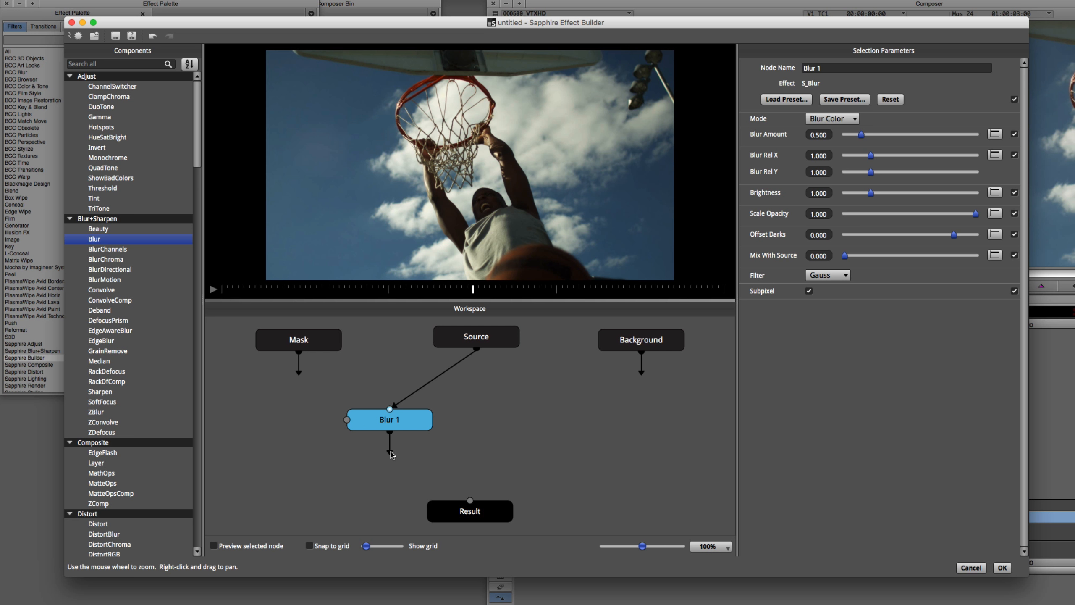
{"action": "left_click_drag", "start_coordinate": [390, 452], "coordinate": [471, 502]}
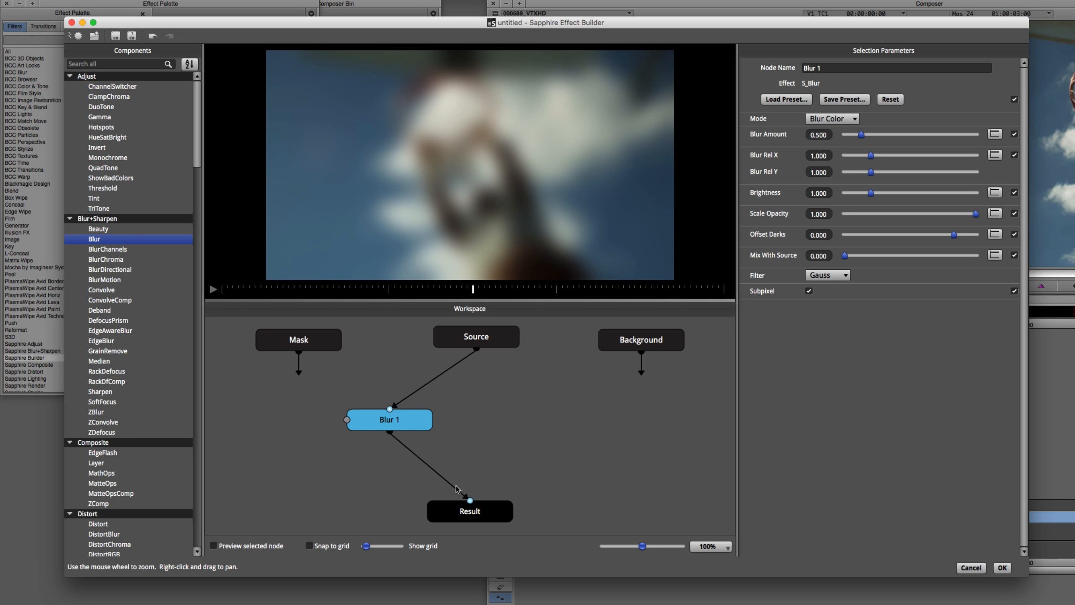
{"action": "left_click_drag", "start_coordinate": [402, 419], "coordinate": [466, 420]}
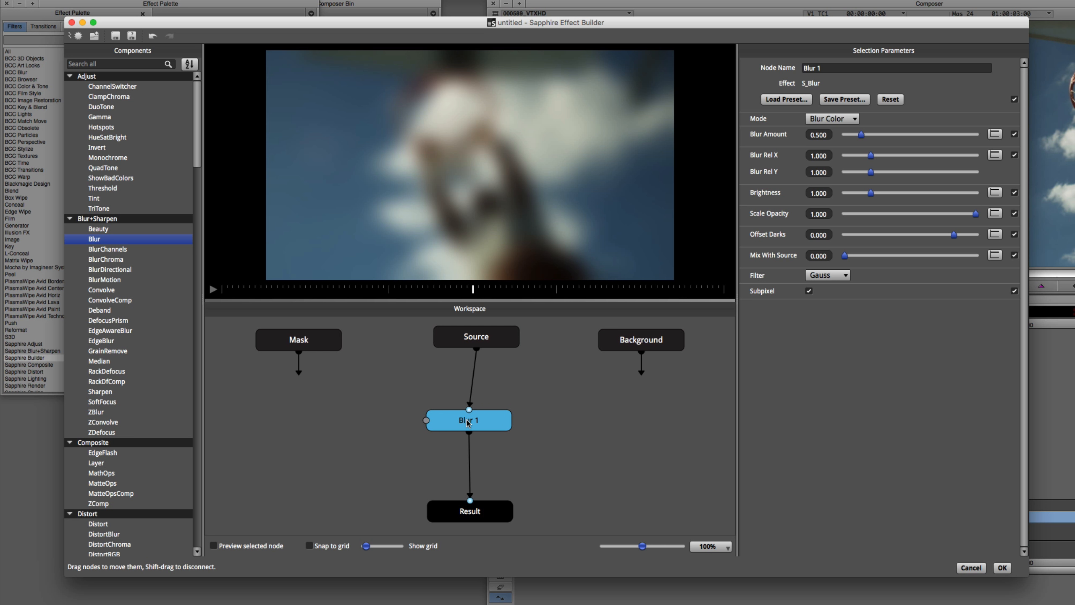
{"action": "key", "text": "Delete"}
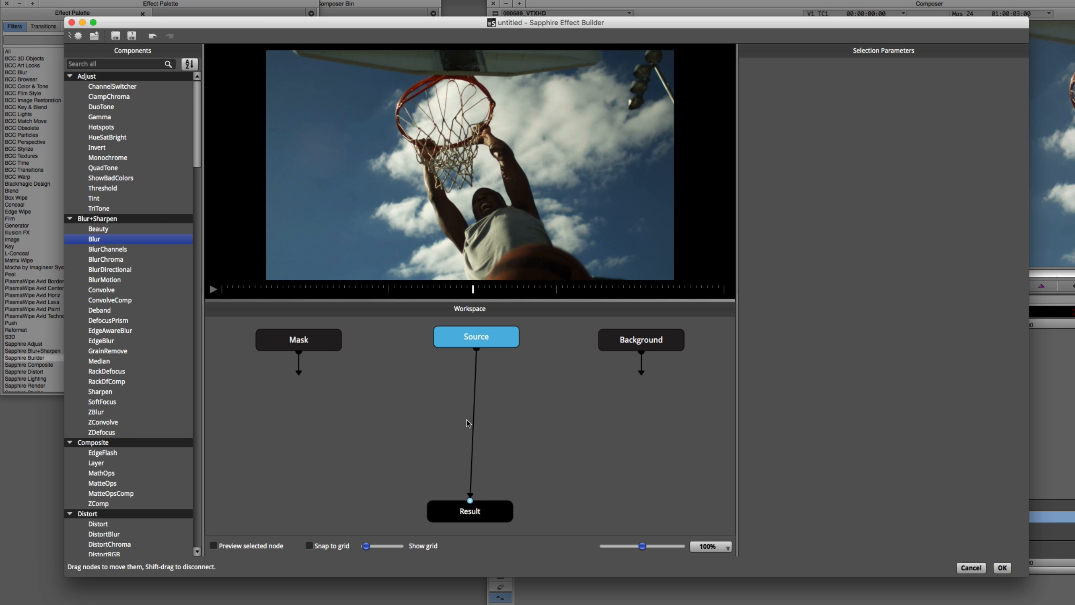
Insert a Blur node directly on the connection between Source and Result and name it Main Blur
{"action": "left_click_drag", "start_coordinate": [95, 242], "coordinate": [473, 421]}
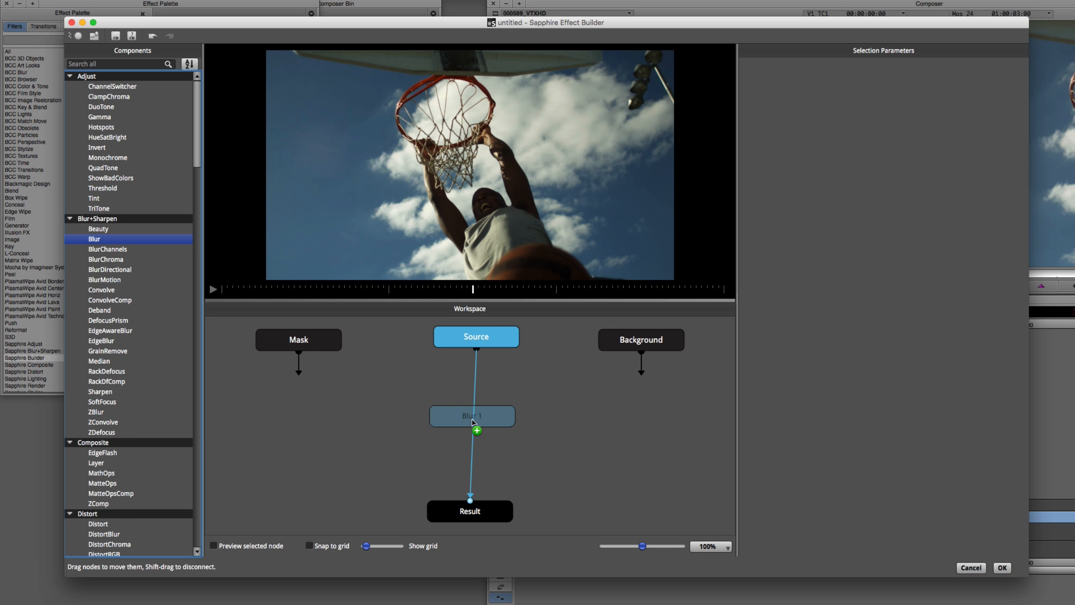
{"action": "left_click_drag", "start_coordinate": [472, 419], "coordinate": [472, 419]}
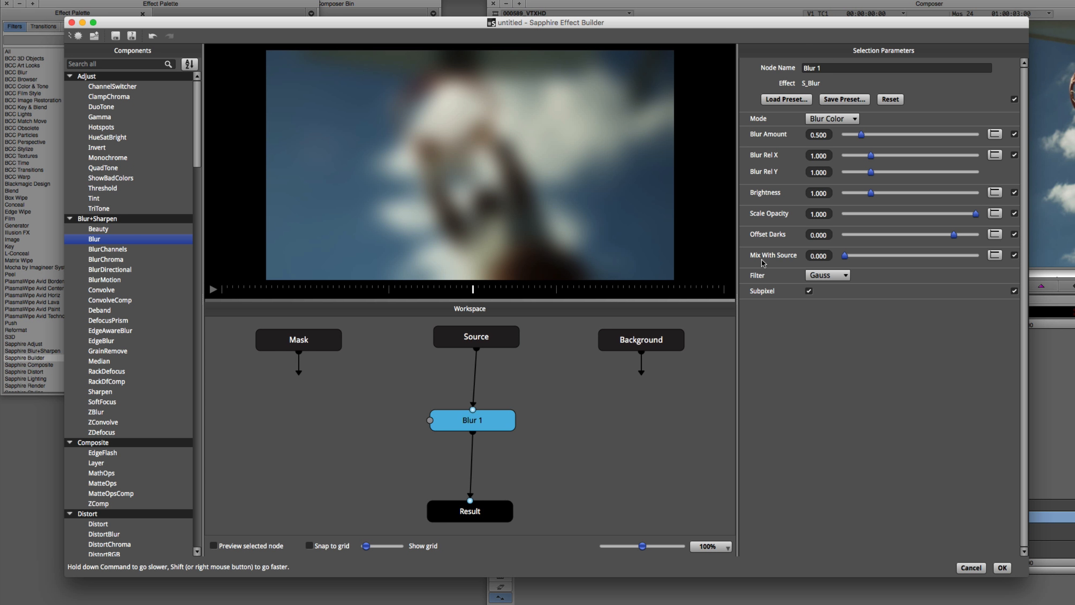
{"action": "left_click", "coordinate": [825, 68]}
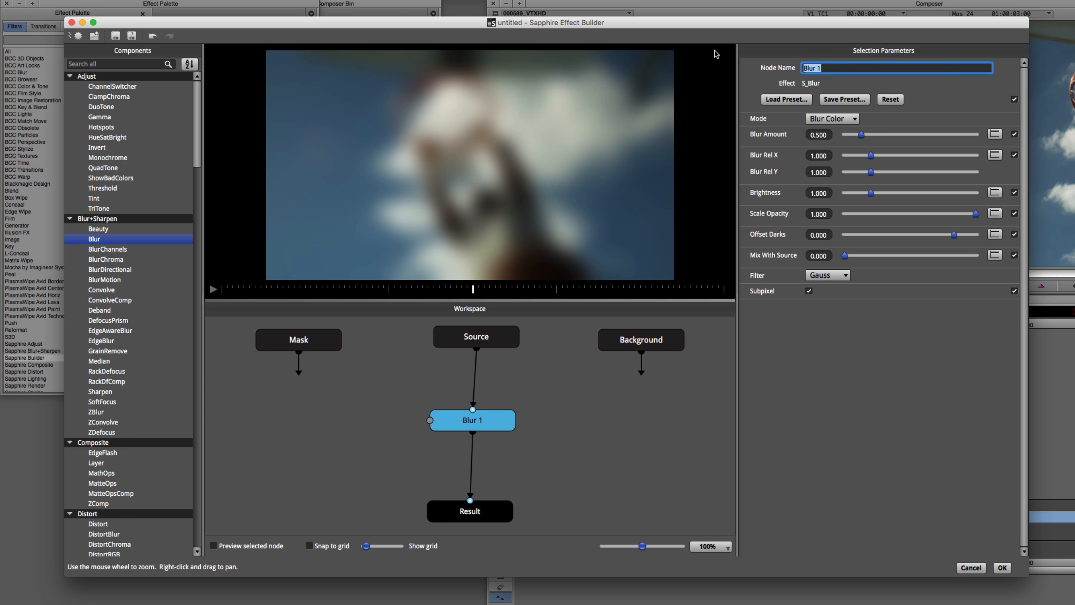
{"action": "type", "text": "Main Blur"}
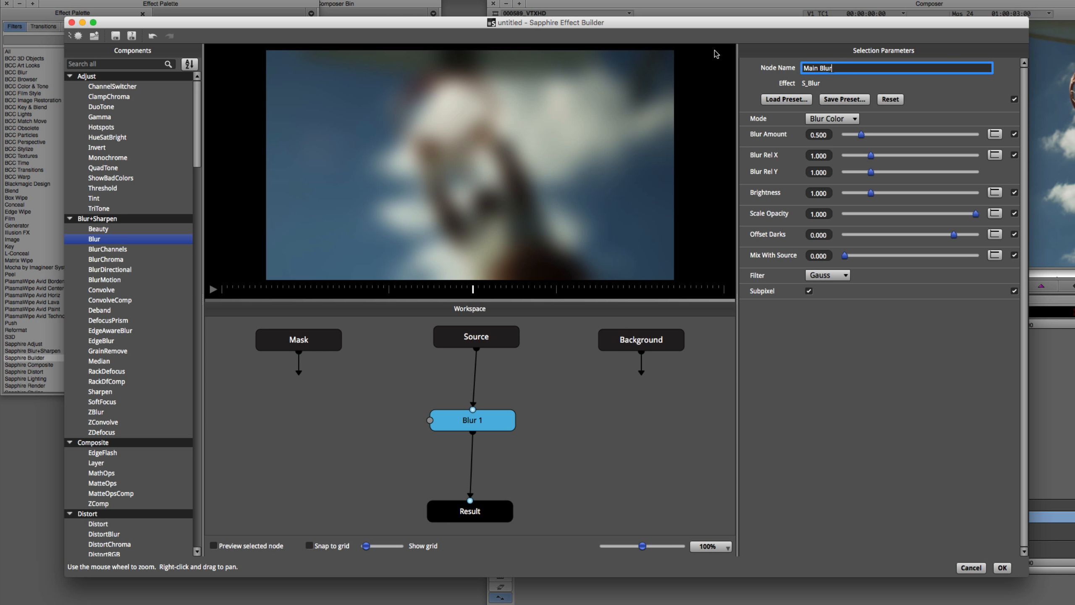
Set Main Blur's Blur Amount to 0.134 and Brightness to 1.234, and apply the effect to the clip
{"action": "left_click_drag", "start_coordinate": [862, 136], "coordinate": [851, 136]}
{"action": "left_click_drag", "start_coordinate": [872, 193], "coordinate": [875, 187]}
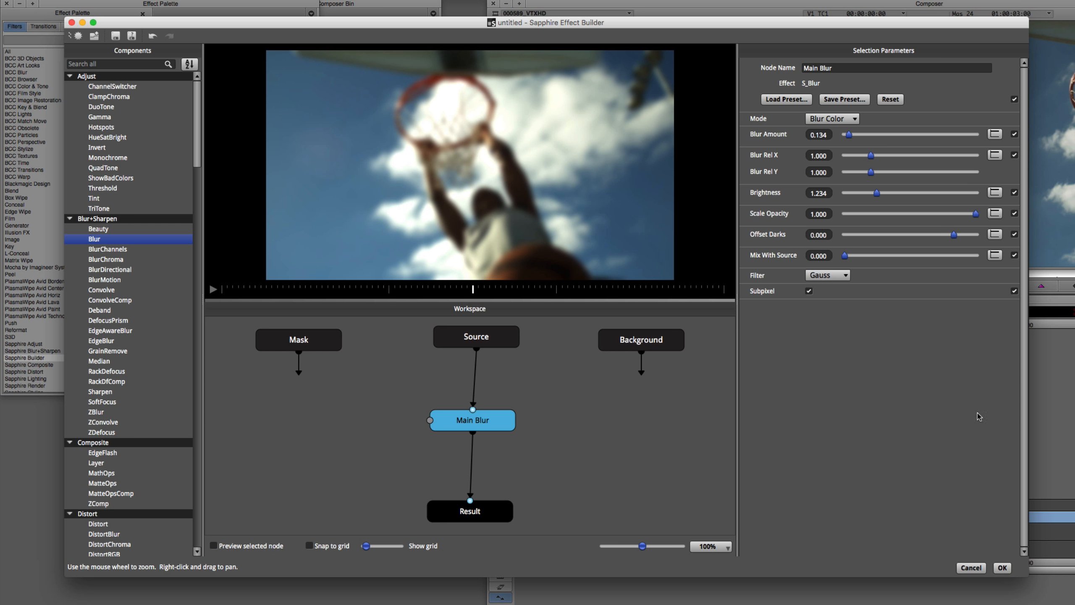
{"action": "left_click", "coordinate": [1002, 567]}
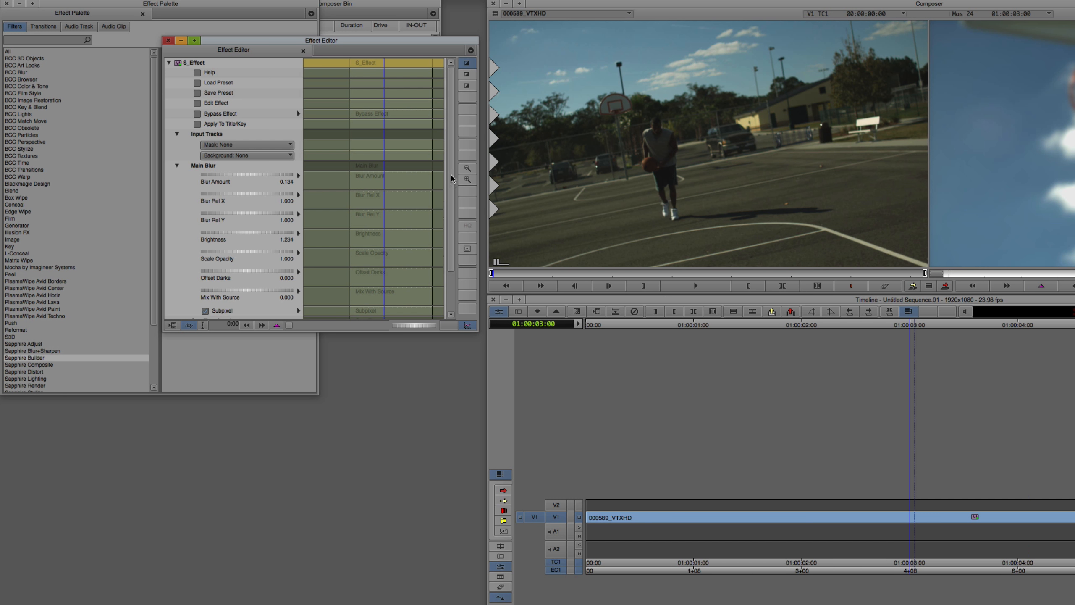
Expose only Main Blur's Blur Amount in the Effect Editor and set it there to 0.219
{"action": "scroll", "coordinate": [452, 196], "scroll_direction": "down", "scroll_amount": 2}
{"action": "mouse_move", "coordinate": [451, 196]}
{"action": "left_mouse_down"}
{"action": "mouse_move", "coordinate": [451, 216]}
{"action": "mouse_move", "coordinate": [448, 158]}
{"action": "mouse_move", "coordinate": [442, 207]}
{"action": "left_mouse_up"}
{"action": "scroll", "coordinate": [442, 208], "scroll_direction": "up", "scroll_amount": 3}
{"action": "mouse_move", "coordinate": [449, 194]}
{"action": "left_mouse_down"}
{"action": "mouse_move", "coordinate": [449, 229]}
{"action": "mouse_move", "coordinate": [444, 182]}
{"action": "left_mouse_up"}
{"action": "left_click", "coordinate": [216, 104]}
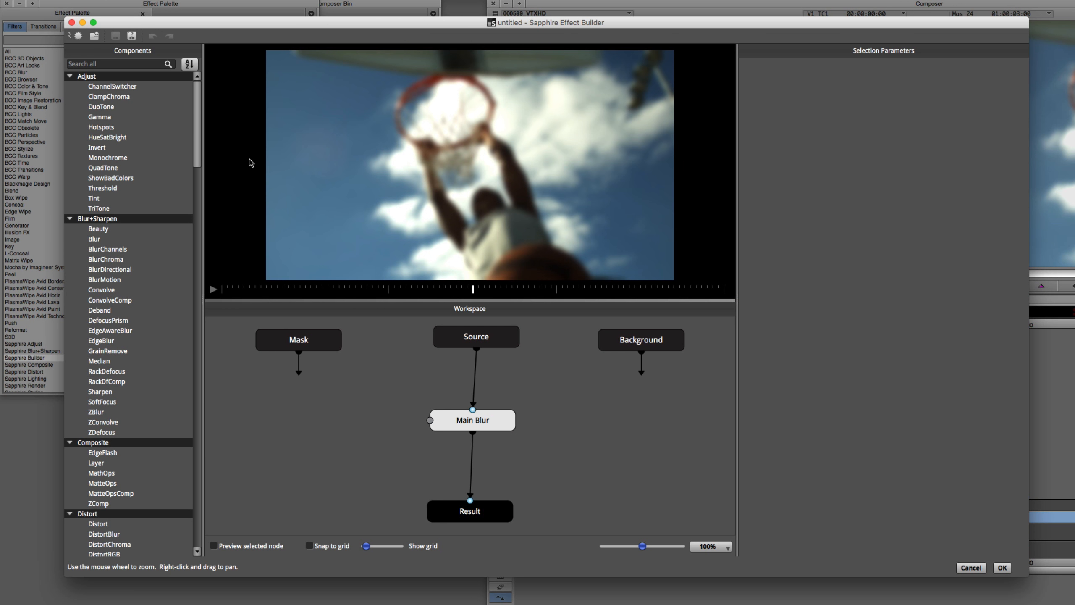
{"action": "left_click", "coordinate": [470, 424]}
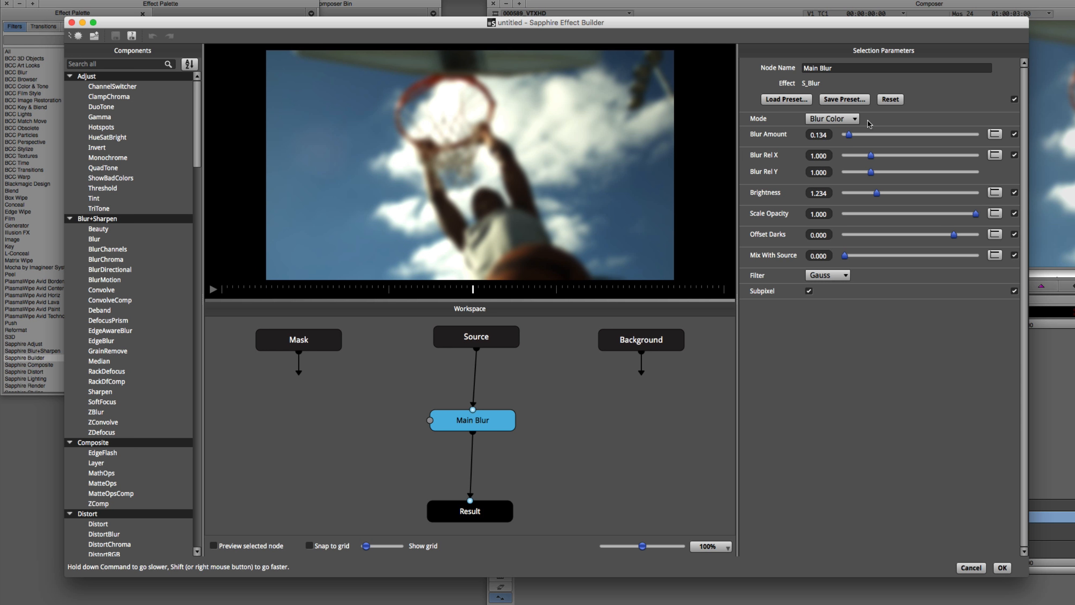
{"action": "left_click", "coordinate": [1015, 99]}
{"action": "left_click", "coordinate": [1015, 134]}
{"action": "left_click", "coordinate": [1002, 568]}
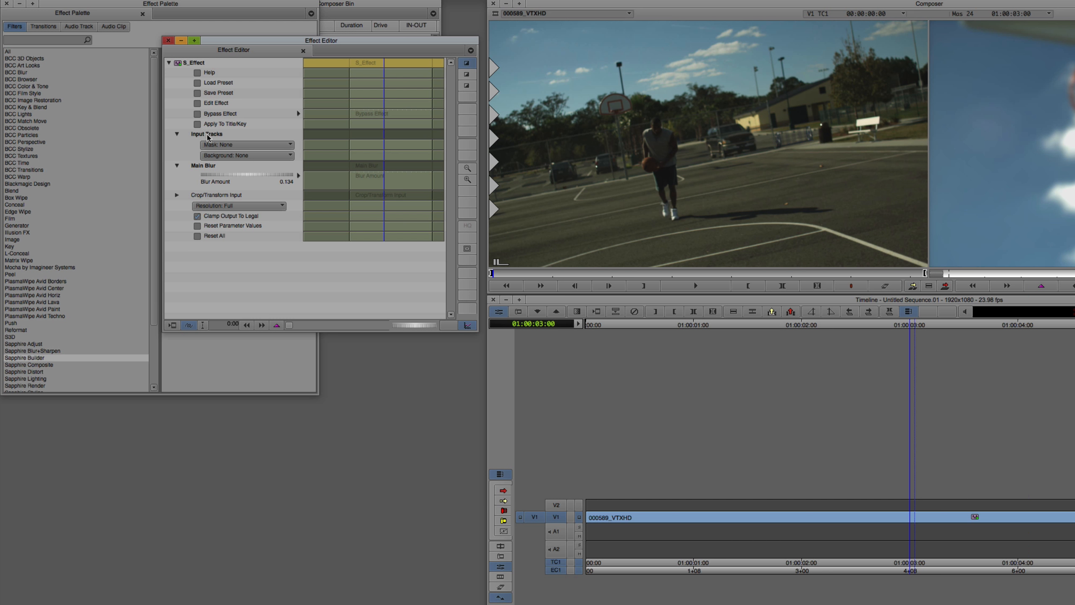
{"action": "left_click_drag", "start_coordinate": [252, 175], "coordinate": [212, 179]}
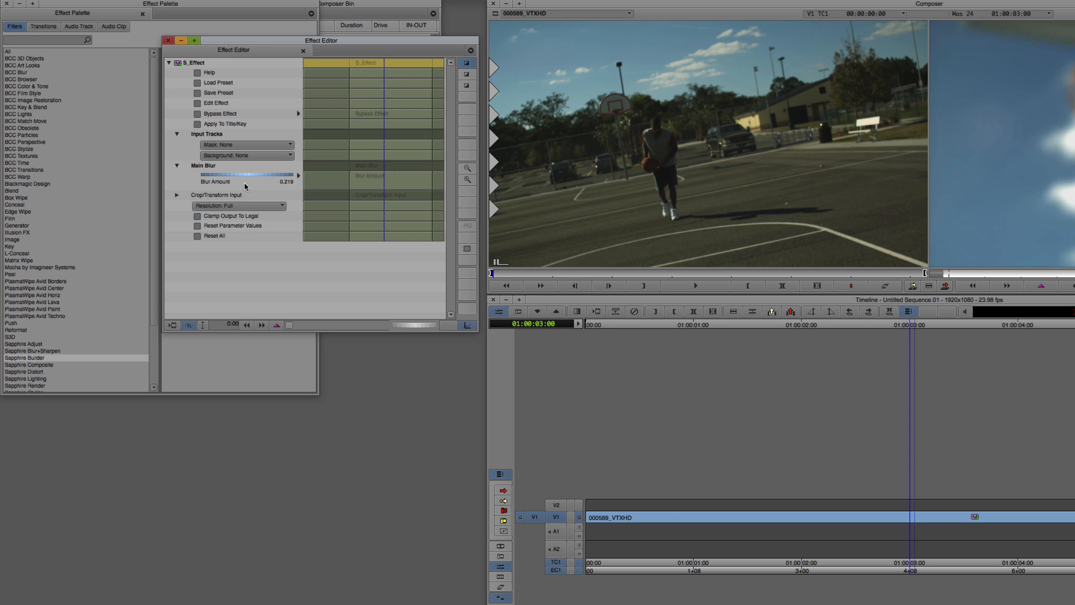
Reopen the clip's effect in the Effect Builder and delete the Main Blur node
{"action": "left_click", "coordinate": [214, 103]}
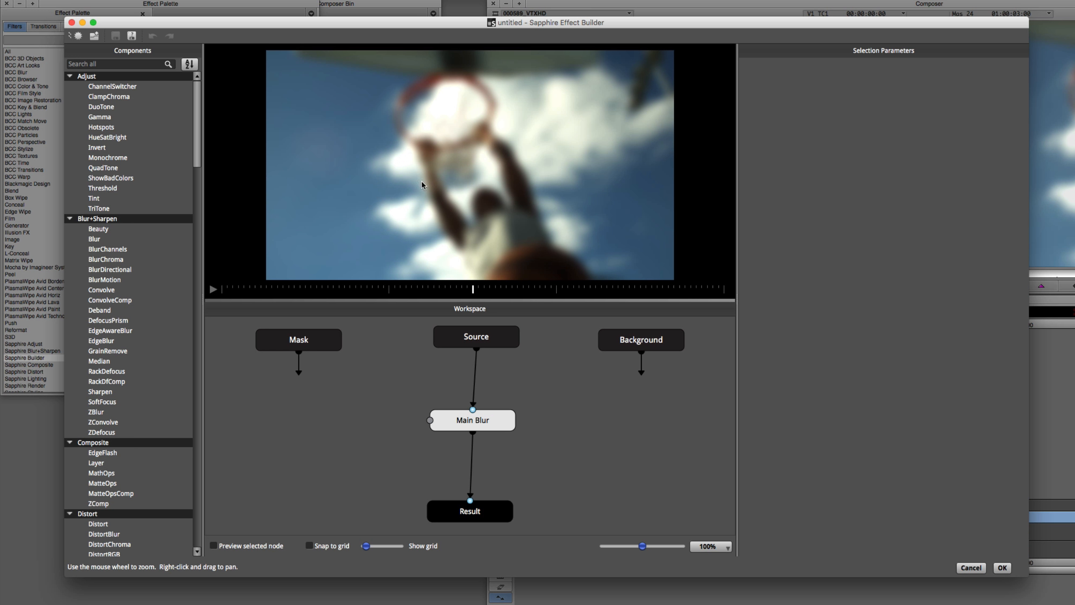
{"action": "left_click_drag", "start_coordinate": [463, 419], "coordinate": [487, 420]}
{"action": "key", "text": "Delete"}
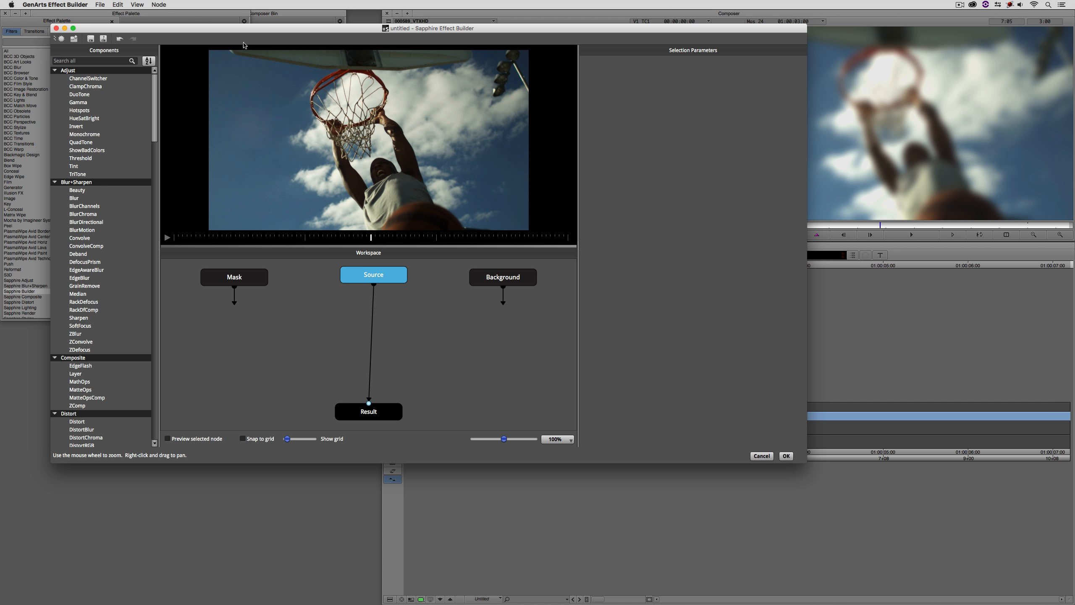
Start inserting a node from a preset, search the effects for "Edge Col" and show the S_EdgeColorize presets
{"action": "left_click", "coordinate": [159, 4]}
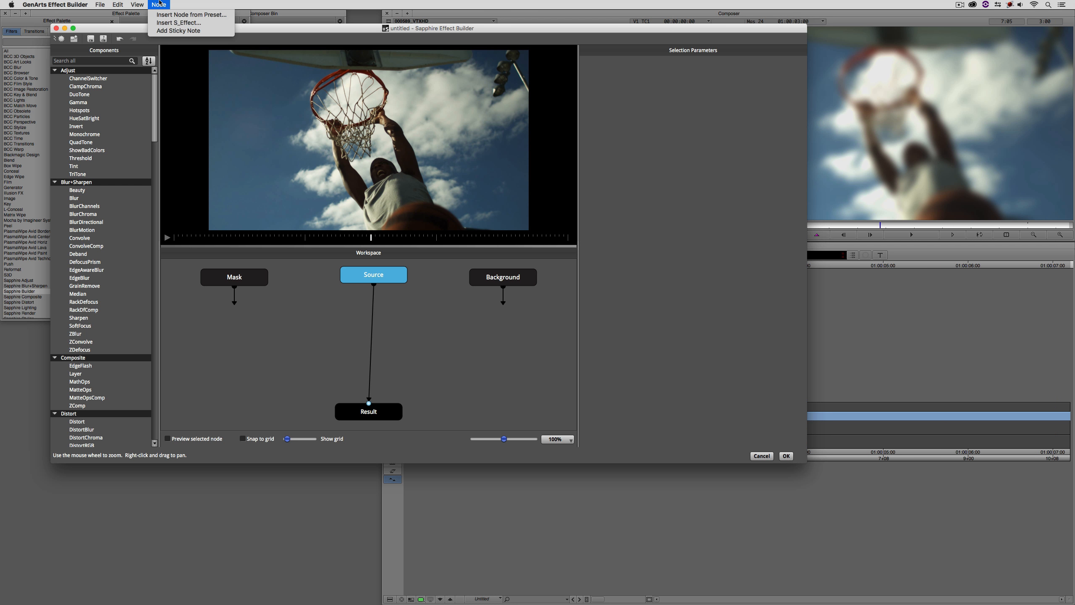
{"action": "left_click", "coordinate": [206, 15]}
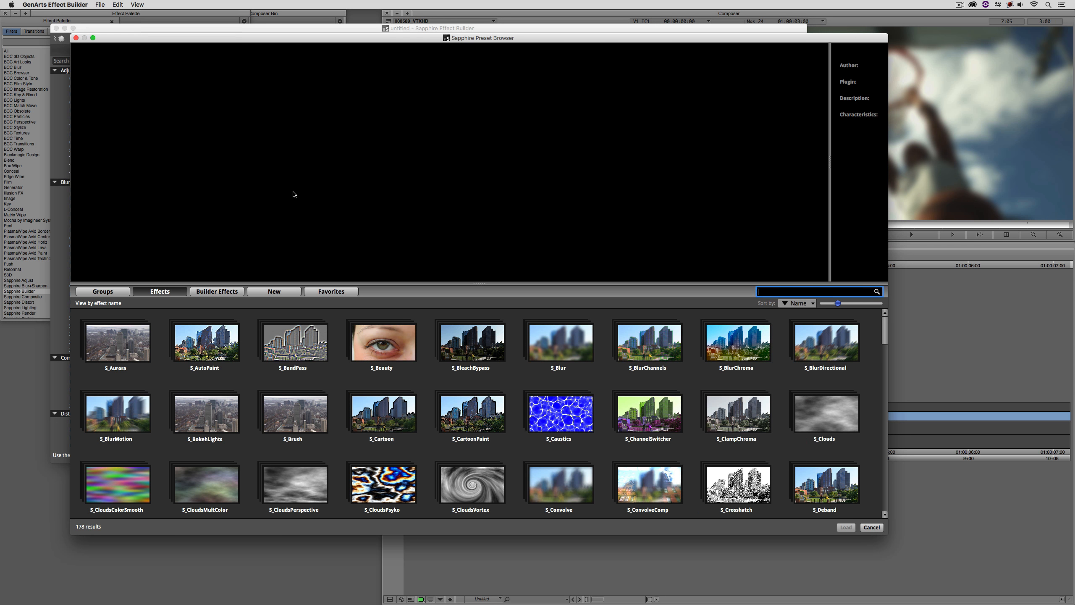
{"action": "mouse_move", "coordinate": [885, 331]}
{"action": "left_mouse_down"}
{"action": "mouse_move", "coordinate": [888, 466]}
{"action": "mouse_move", "coordinate": [872, 322]}
{"action": "left_mouse_up"}
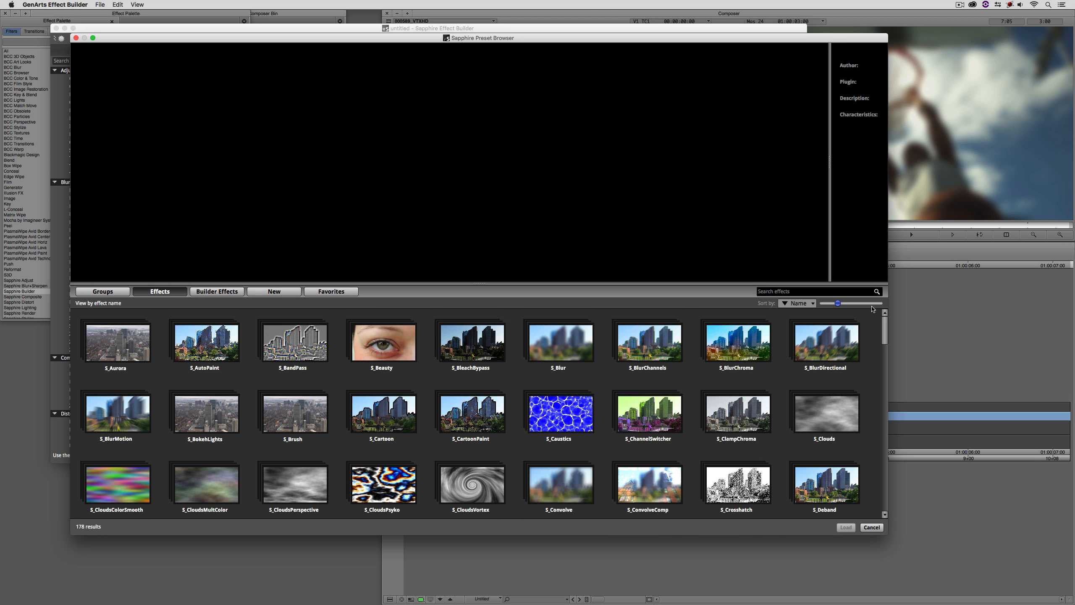
{"action": "left_click", "coordinate": [795, 291]}
{"action": "type", "text": "E"}
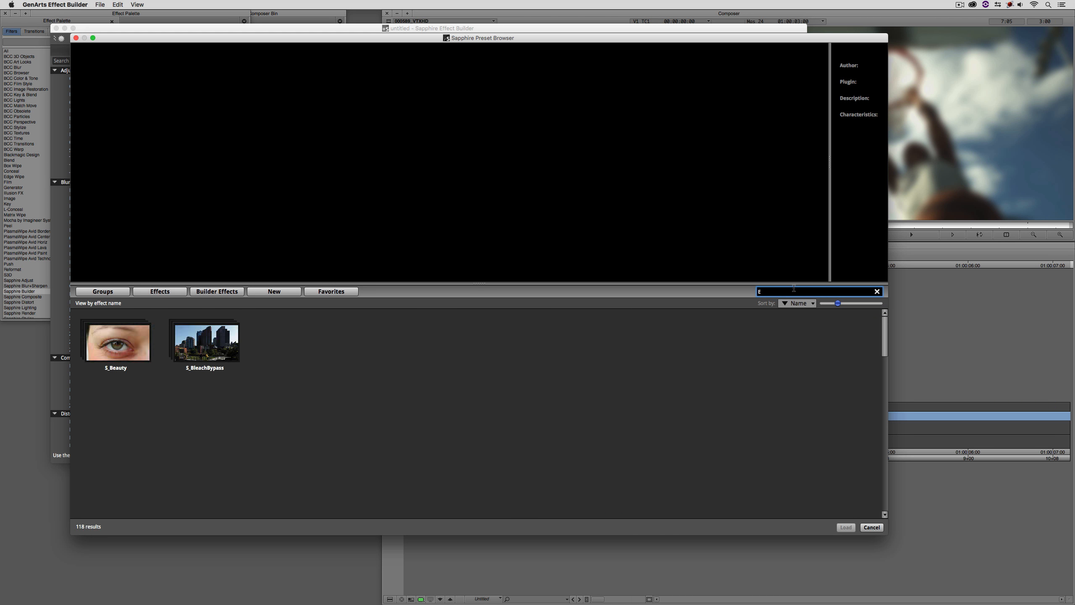
{"action": "type", "text": "dge /cl"}
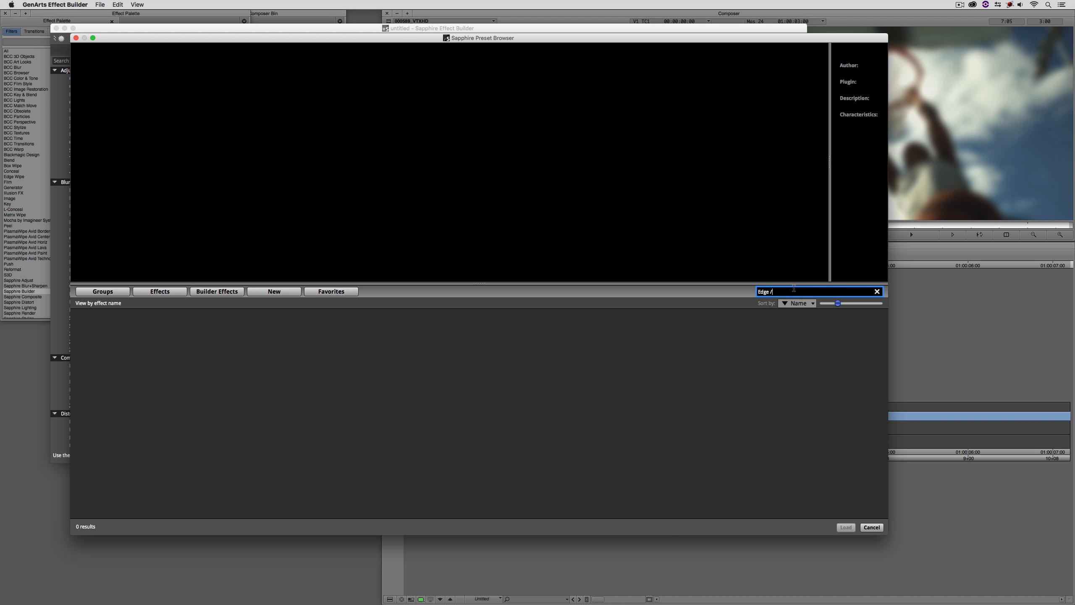
{"action": "key", "text": "BackSpace"}
{"action": "key", "text": "BackSpace"}
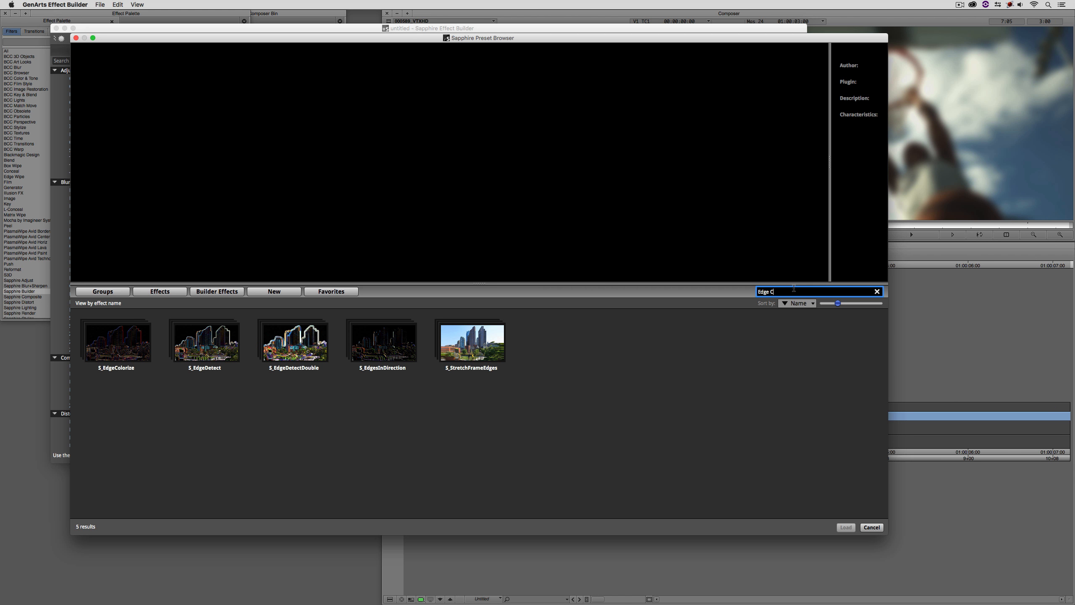
{"action": "type", "text": "ol"}
{"action": "double_click", "coordinate": [123, 343]}
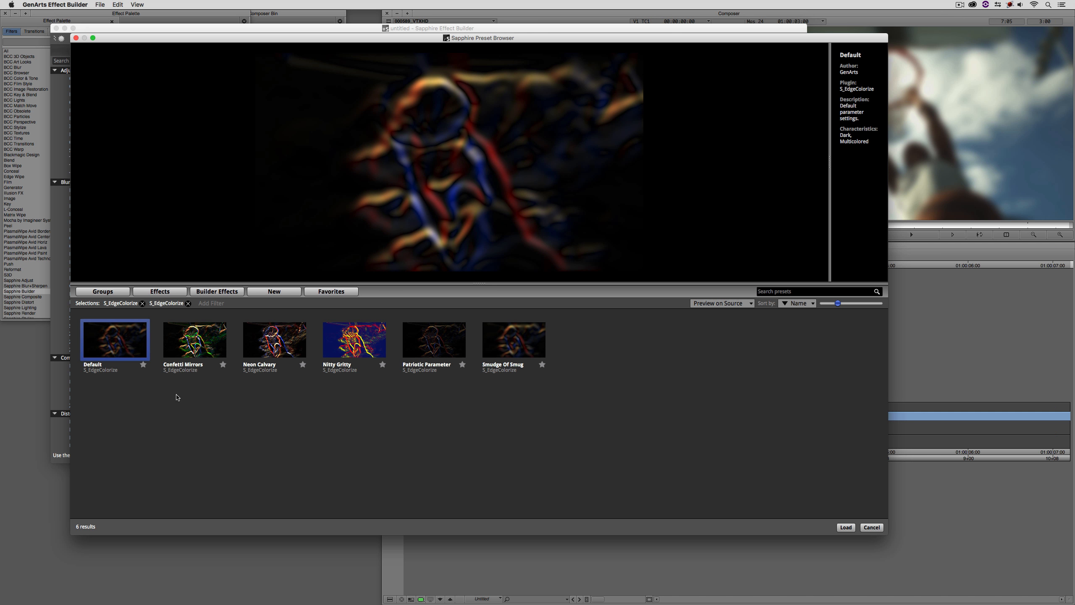
Compare the S_EdgeColorize presets, load Neon Calvary as a node and place it midway between Source and Result
{"action": "left_click", "coordinate": [196, 337]}
{"action": "left_click", "coordinate": [279, 344]}
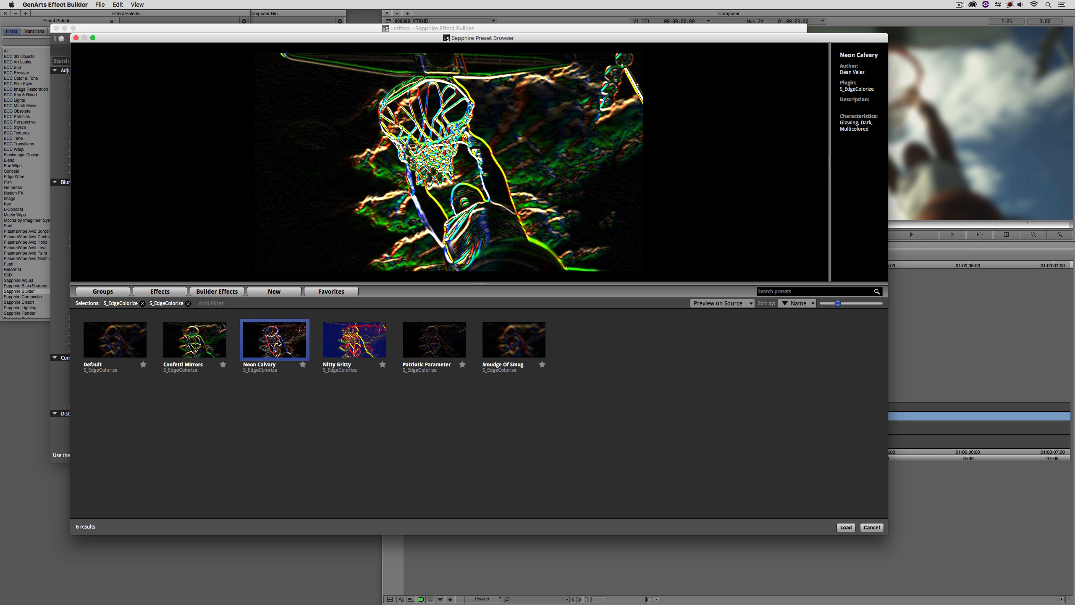
{"action": "left_click", "coordinate": [350, 340]}
{"action": "left_click", "coordinate": [288, 342]}
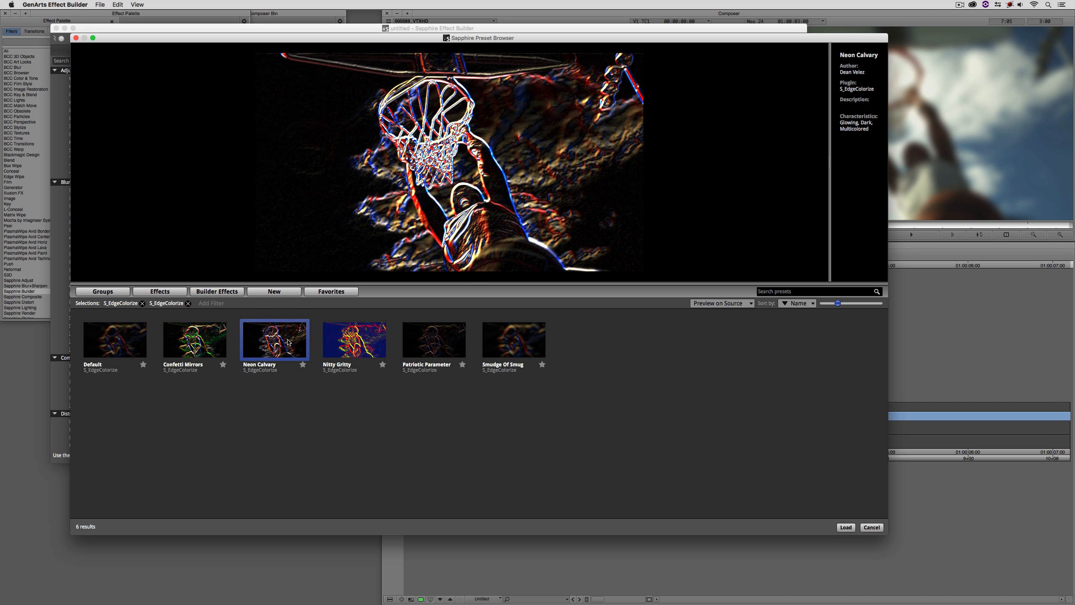
{"action": "left_click", "coordinate": [846, 527]}
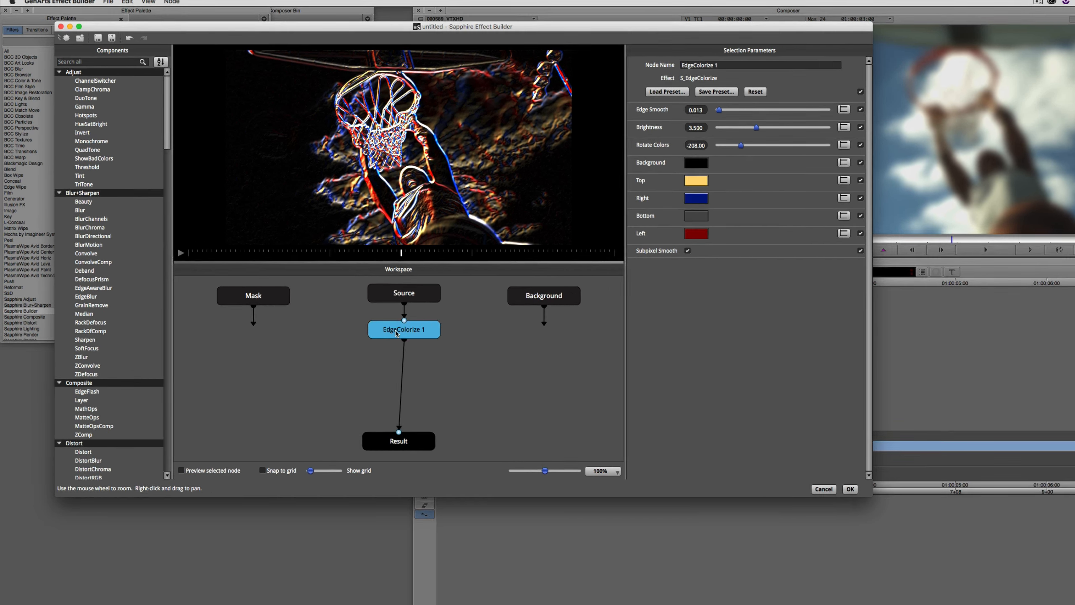
{"action": "left_click_drag", "start_coordinate": [366, 311], "coordinate": [365, 340]}
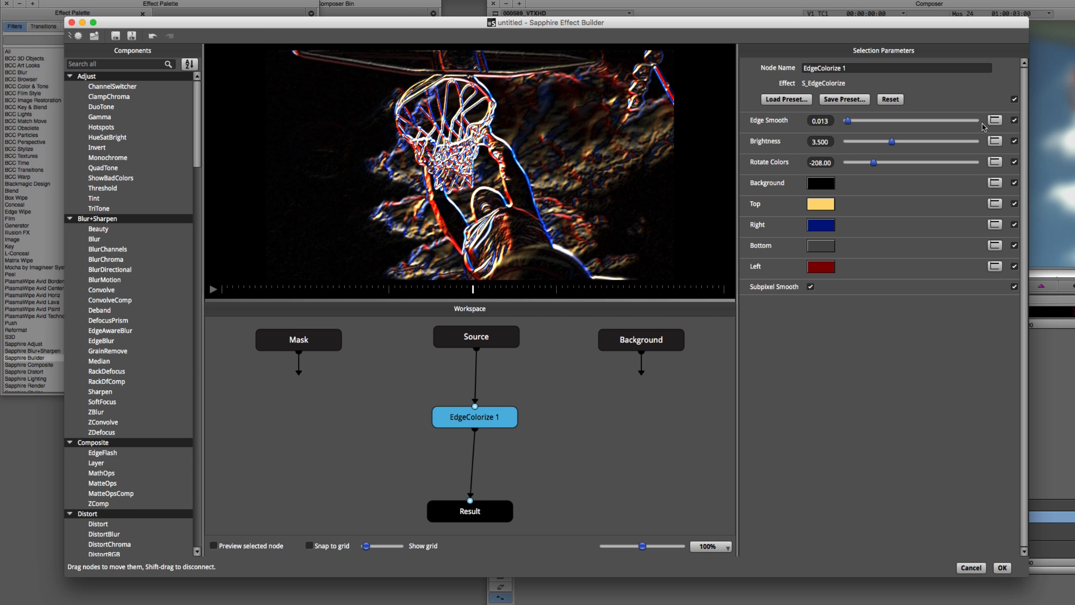
Expose only EdgeColorize 1's Rotate Colors, apply the effect to the clip, and adjust Rotate Colors in the Effect Editor
{"action": "left_click", "coordinate": [1015, 100]}
{"action": "left_click", "coordinate": [1015, 142]}
{"action": "left_click", "coordinate": [1015, 100]}
{"action": "left_click", "coordinate": [1015, 100]}
{"action": "left_click", "coordinate": [1015, 162]}
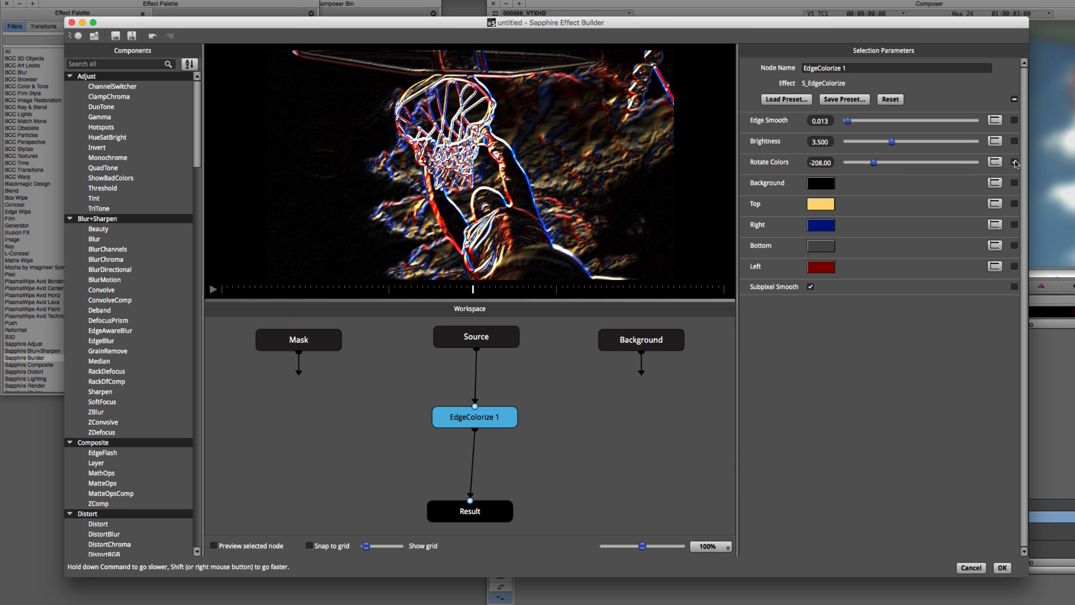
{"action": "left_click", "coordinate": [1002, 568]}
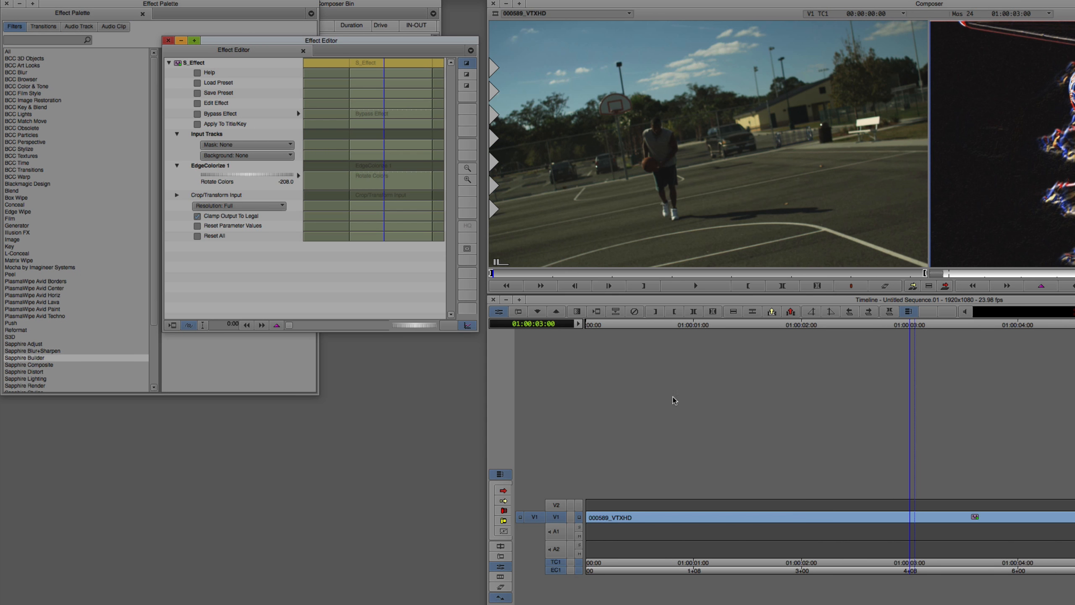
{"action": "left_click_drag", "start_coordinate": [254, 177], "coordinate": [301, 177]}
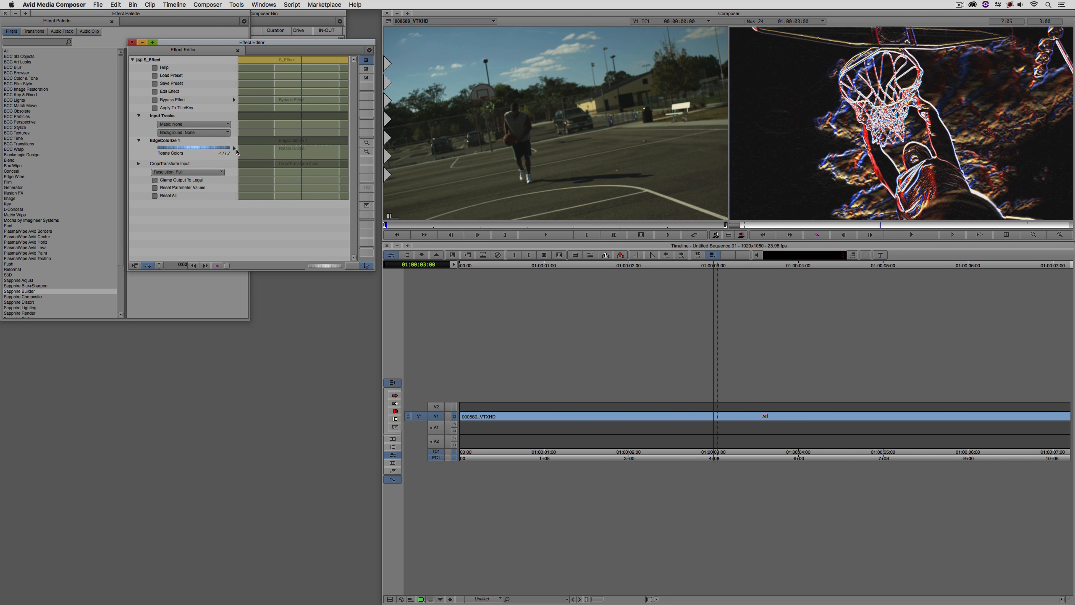
{"action": "mouse_move", "coordinate": [237, 152]}
{"action": "left_mouse_down"}
{"action": "mouse_move", "coordinate": [247, 152]}
{"action": "mouse_move", "coordinate": [232, 152]}
{"action": "left_mouse_up"}
Reopen the clip's effect in the Effect Builder, delete the EdgeColorize 1 node and apply the change
{"action": "left_click", "coordinate": [170, 93]}
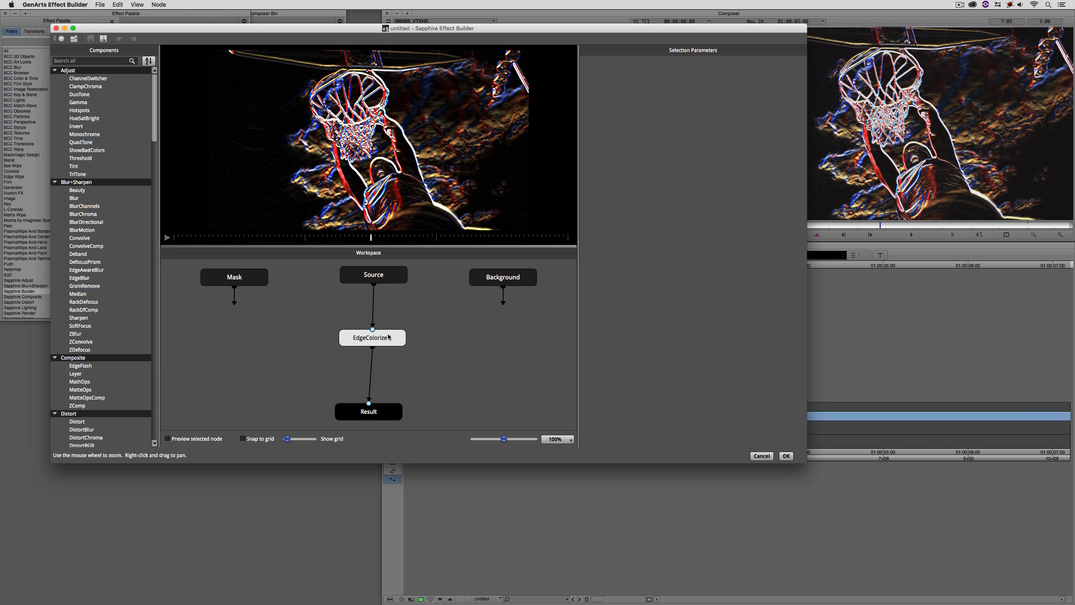
{"action": "left_click", "coordinate": [388, 338]}
{"action": "key", "text": "Delete"}
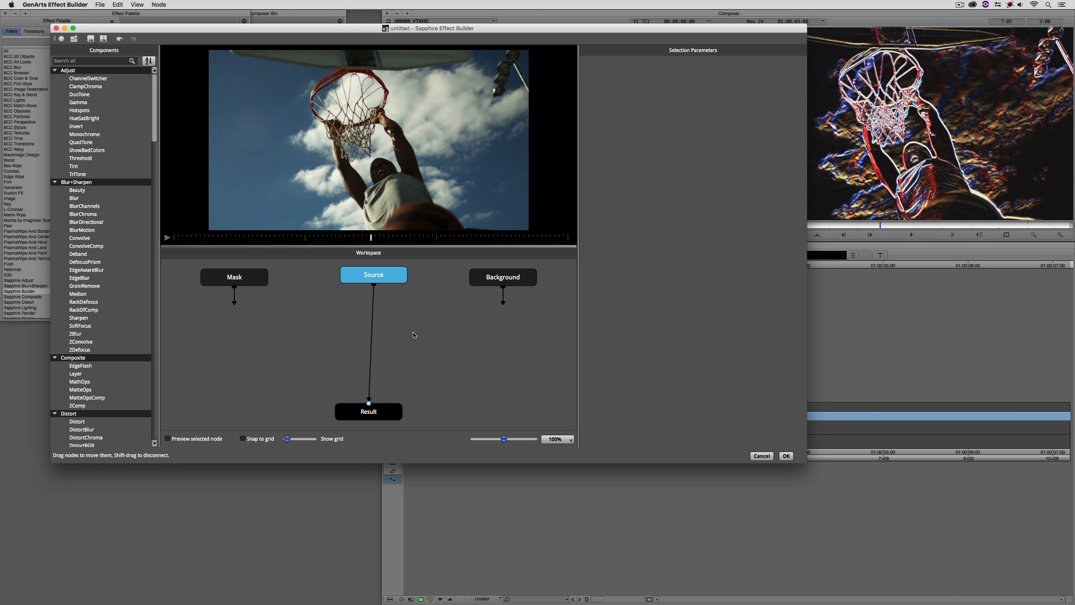
{"action": "left_click", "coordinate": [786, 456]}
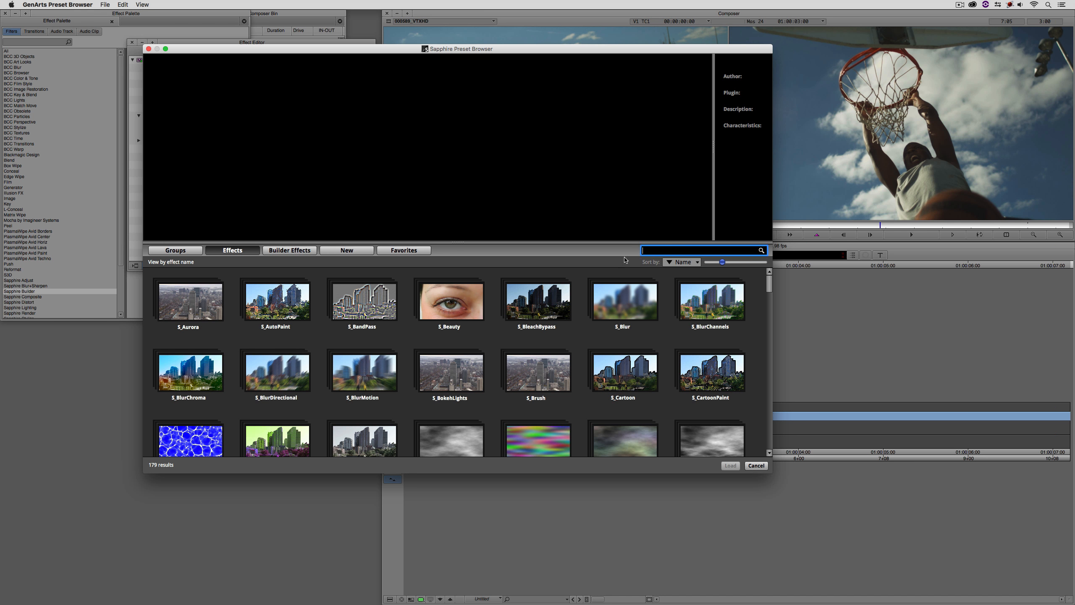
Search the Preset Browser for "Edge Col" and preview the Nitty Gritty and Neon Calvary presets of S_EdgeColorize
{"action": "left_click", "coordinate": [642, 248]}
{"action": "type", "text": "Edge Col"}
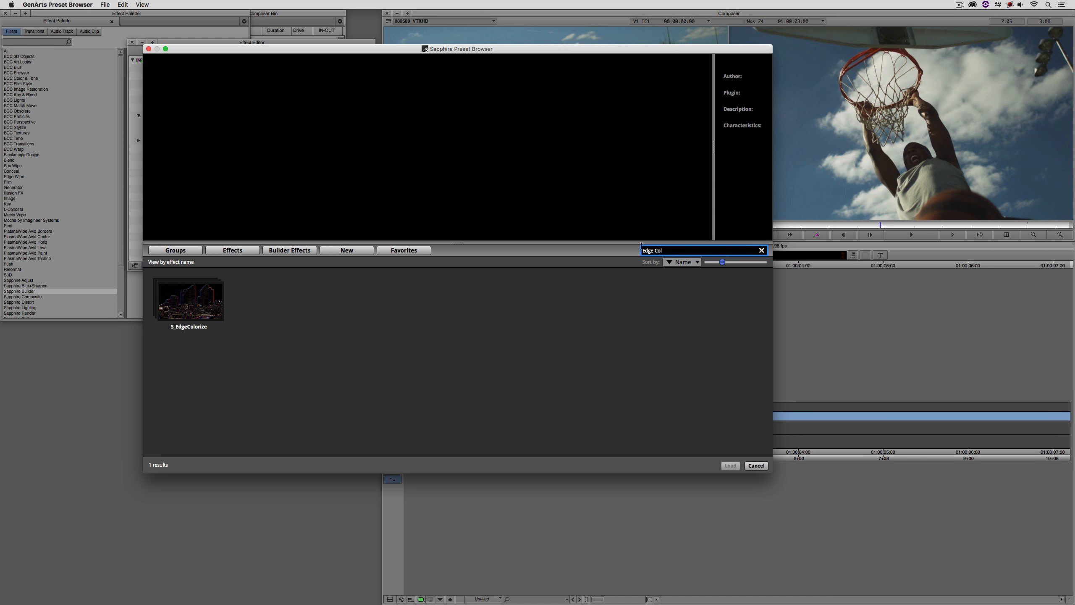
{"action": "left_click", "coordinate": [204, 301]}
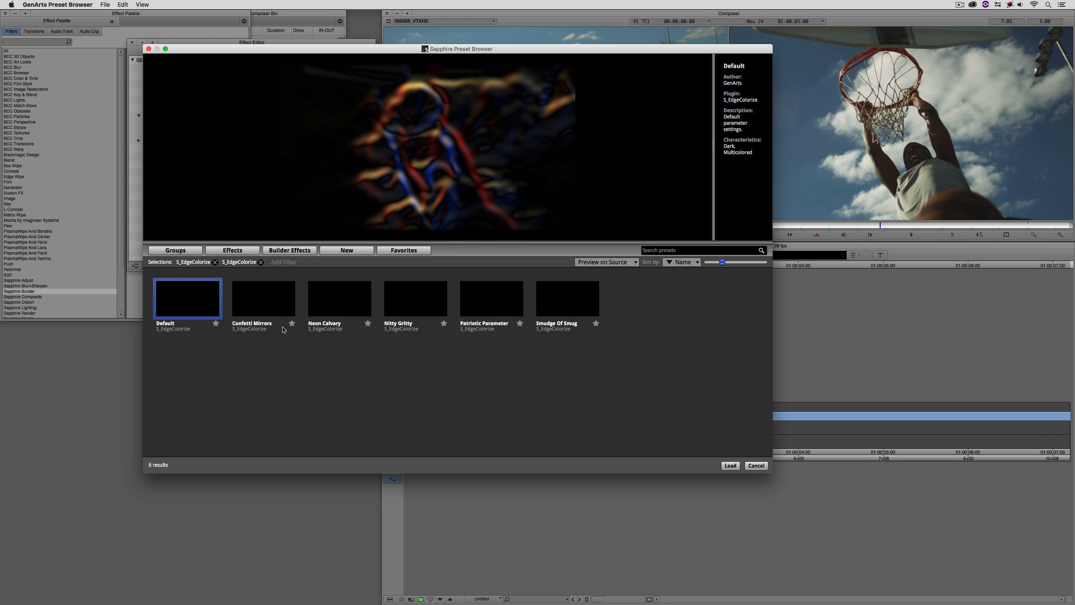
{"action": "left_click", "coordinate": [405, 305]}
{"action": "left_click", "coordinate": [346, 307]}
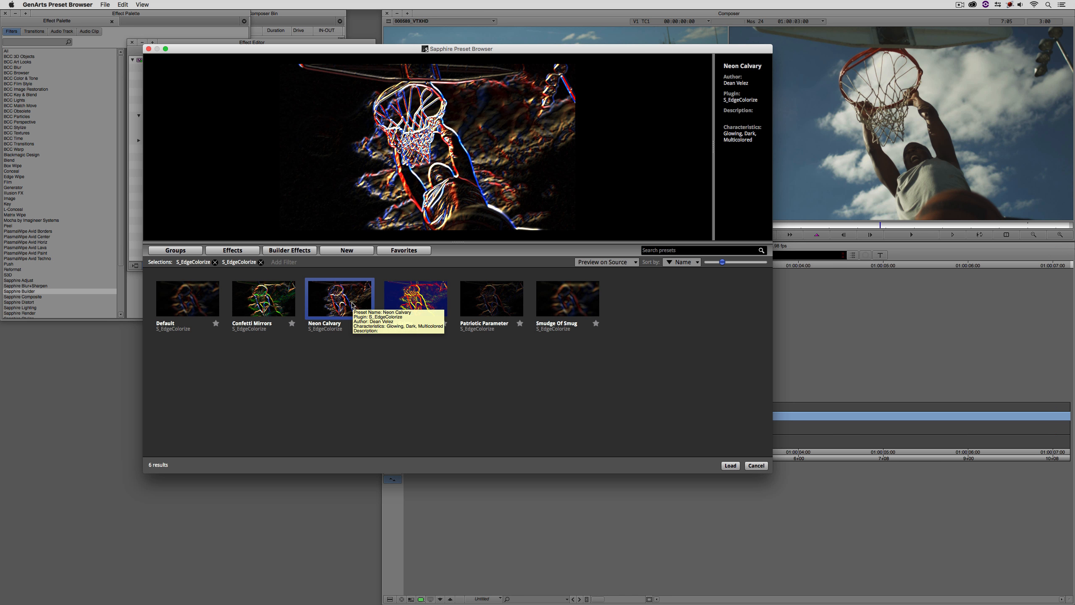
Clear the S_EdgeColorize filters, show the Builder effects and load the 8mm preset onto the clip
{"action": "left_click", "coordinate": [261, 262]}
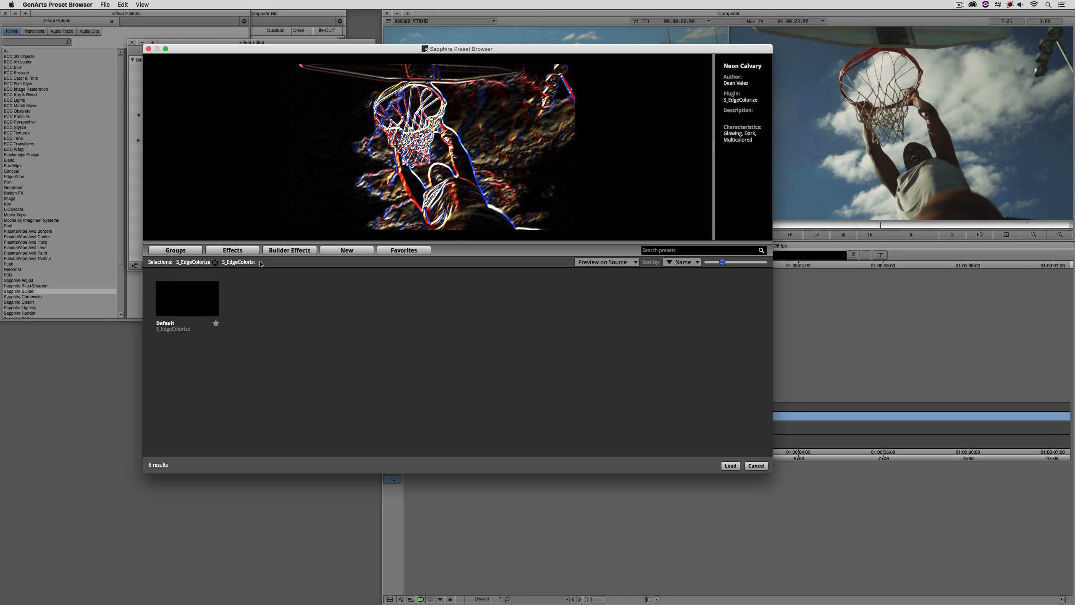
{"action": "left_click", "coordinate": [215, 262]}
{"action": "left_click", "coordinate": [283, 255]}
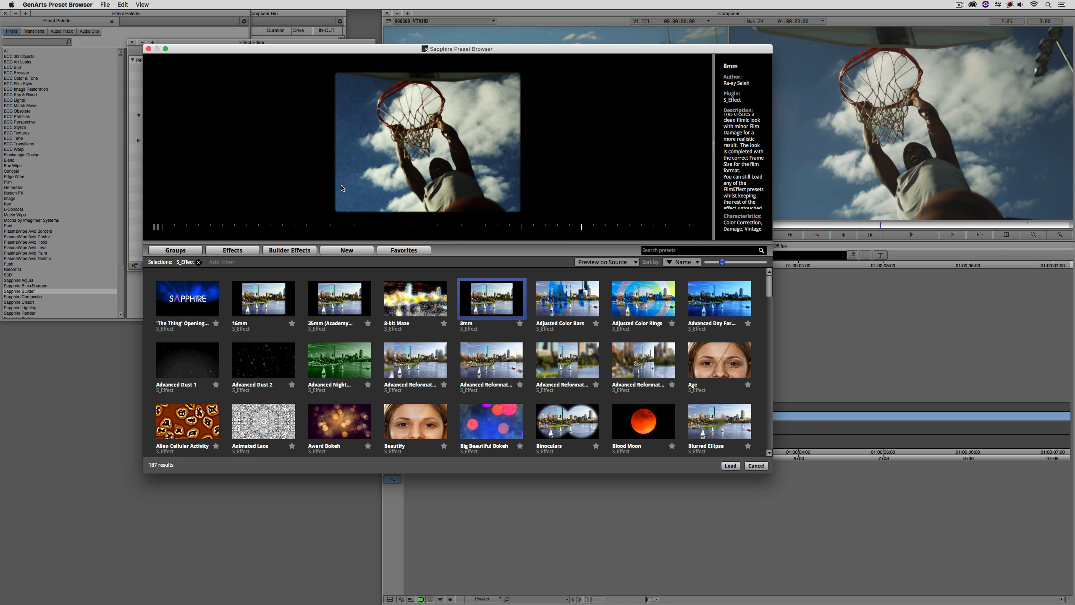
{"action": "left_click", "coordinate": [733, 467]}
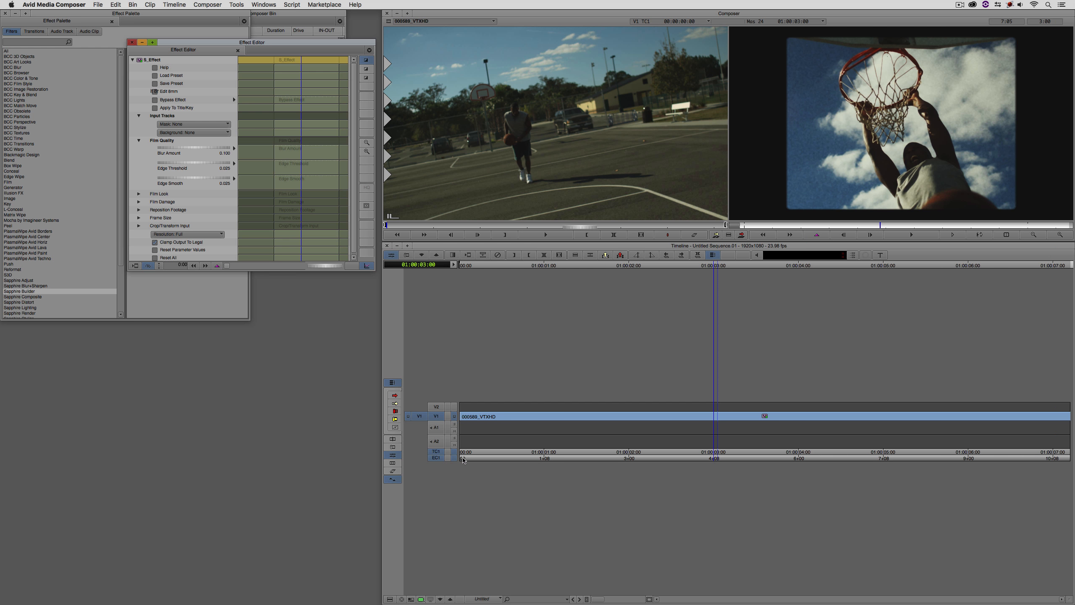
Open the 8mm effect in the Effect Builder and fit its whole node graph in the workspace
{"action": "left_click", "coordinate": [155, 92]}
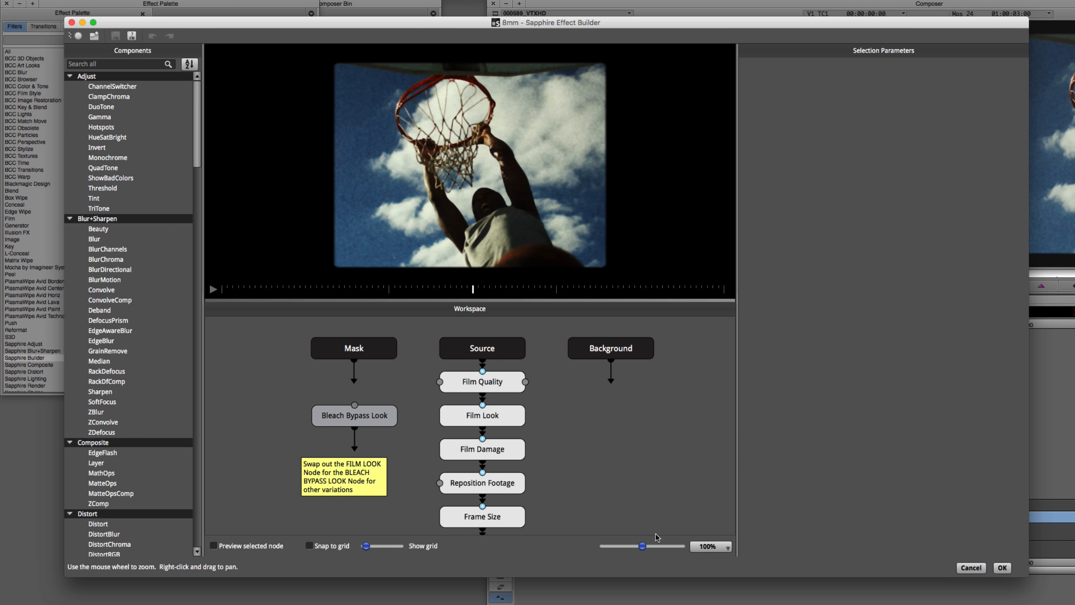
{"action": "left_click", "coordinate": [705, 547]}
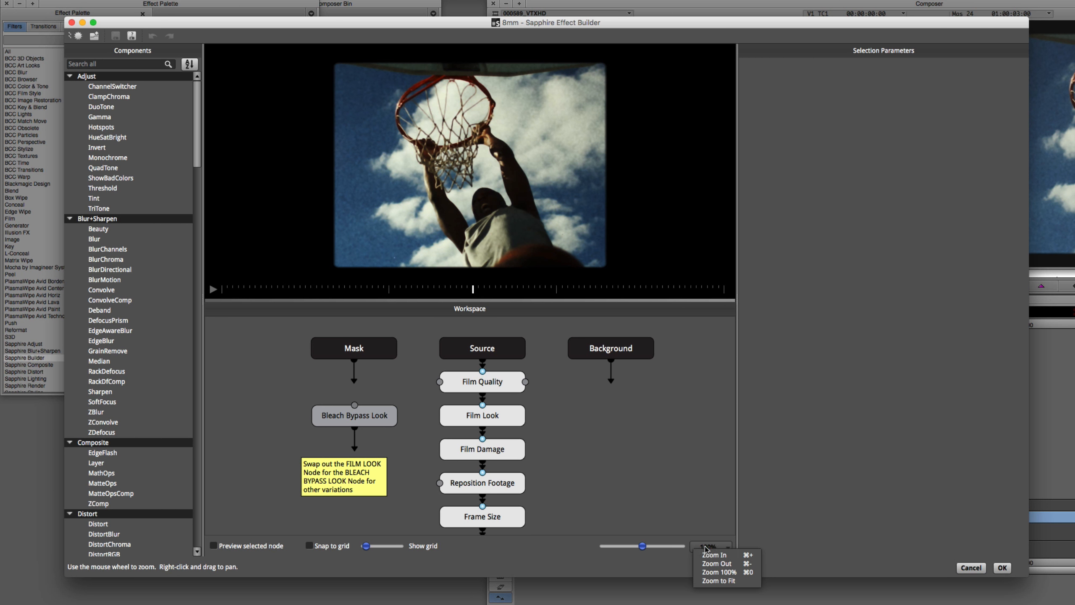
{"action": "left_click", "coordinate": [719, 581]}
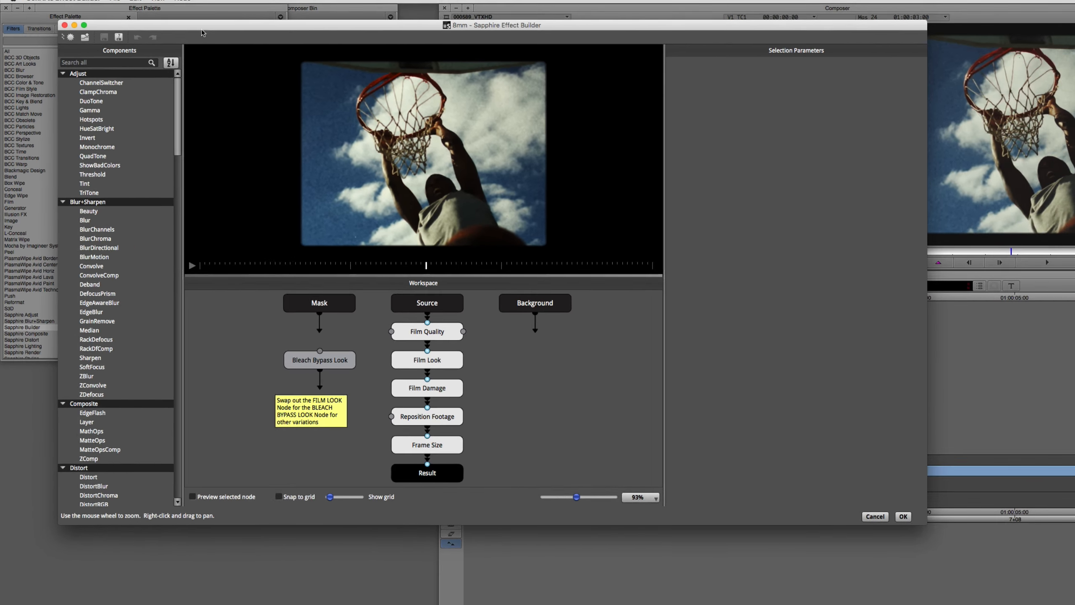
Add a sticky note with a short personal greeting, place it below the Background node beside Frame Size, and apply the effect
{"action": "left_click", "coordinate": [159, 4]}
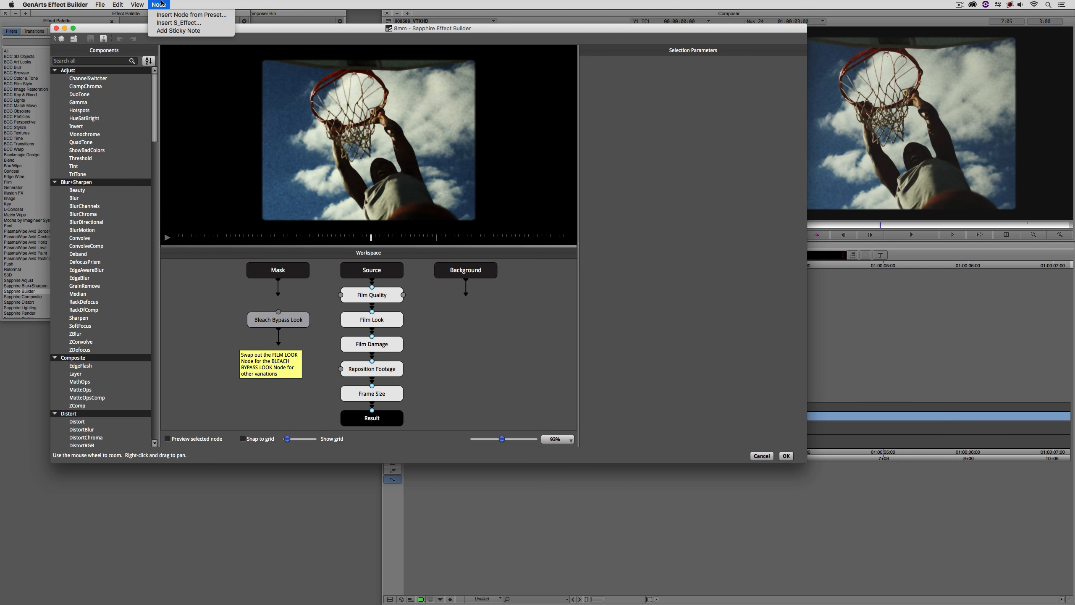
{"action": "left_click", "coordinate": [178, 31]}
{"action": "type", "text": "H"}
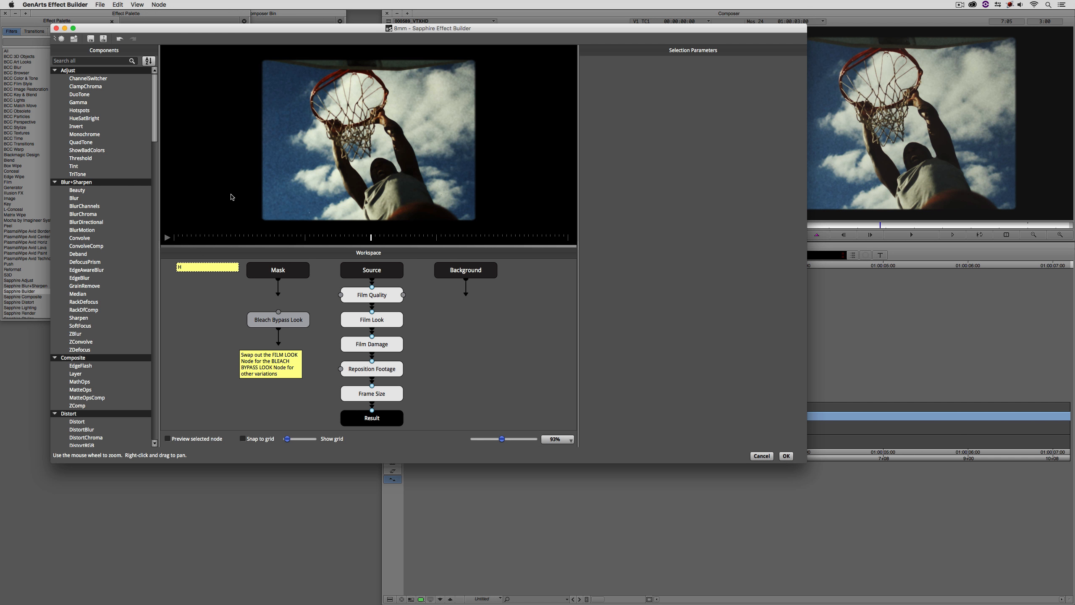
{"action": "type", "text": "ey It's Kevin Here"}
{"action": "left_click_drag", "start_coordinate": [211, 268], "coordinate": [521, 399]}
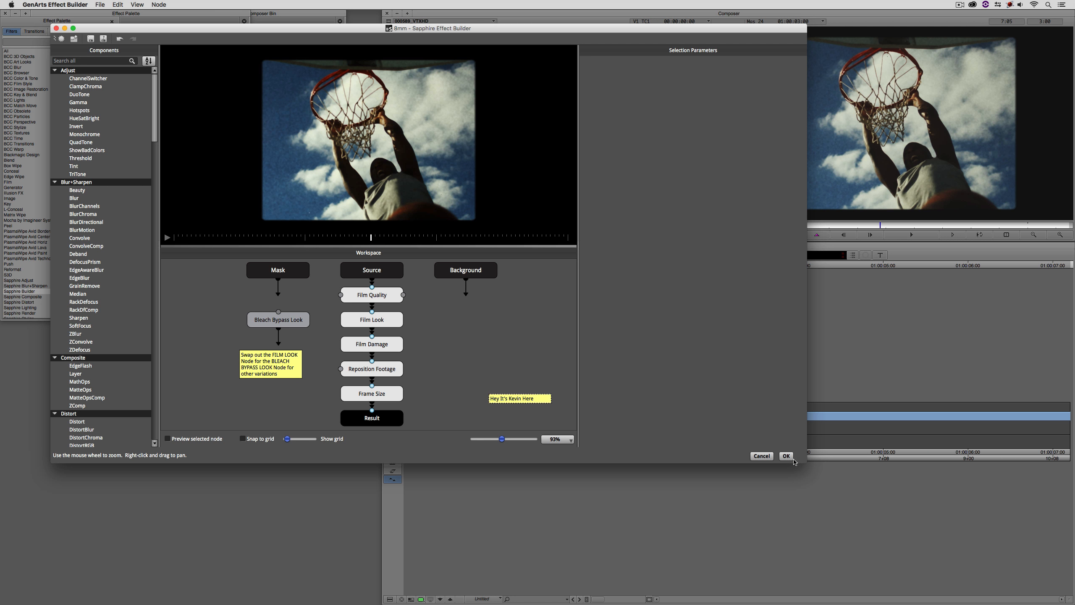
{"action": "left_click", "coordinate": [790, 458]}
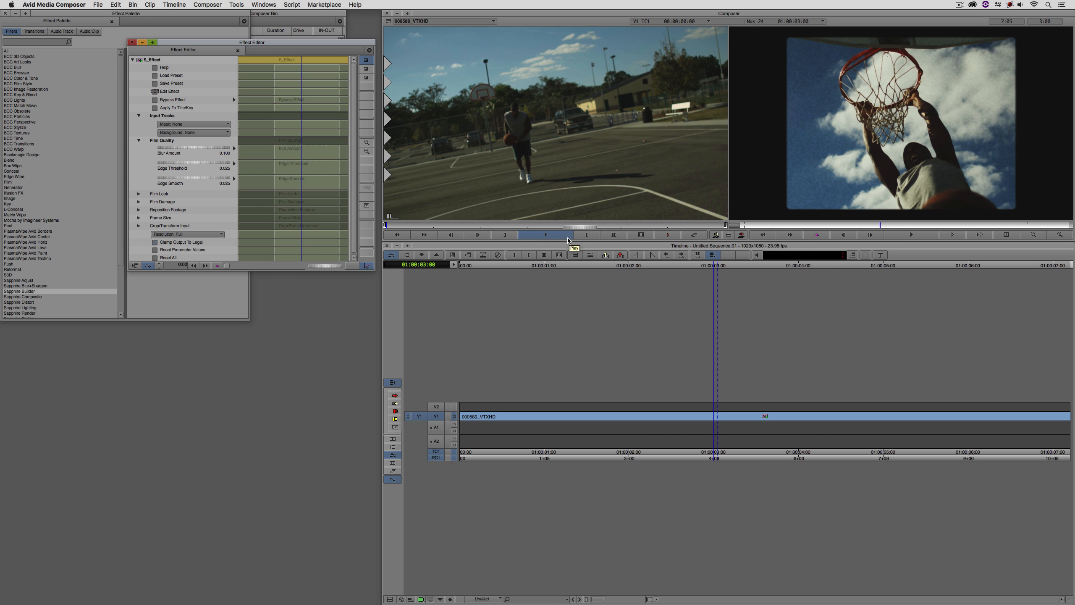
Reopen the clip's edited 8mm effect in the Effect Builder
{"action": "left_click", "coordinate": [169, 92]}
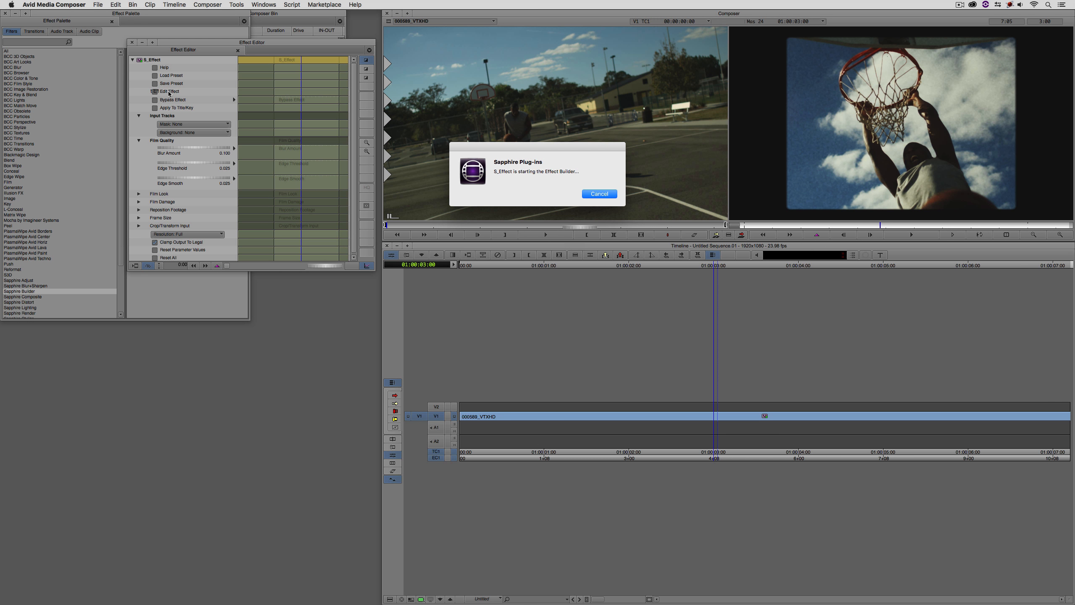